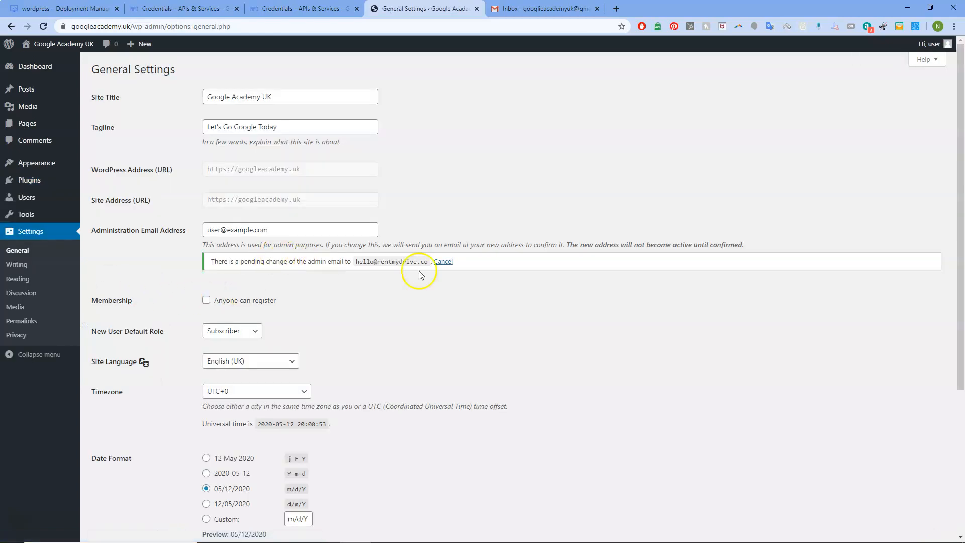
Step: Cancel the pending administration email change in General Settings
{"action": "left_click", "coordinate": [444, 262]}
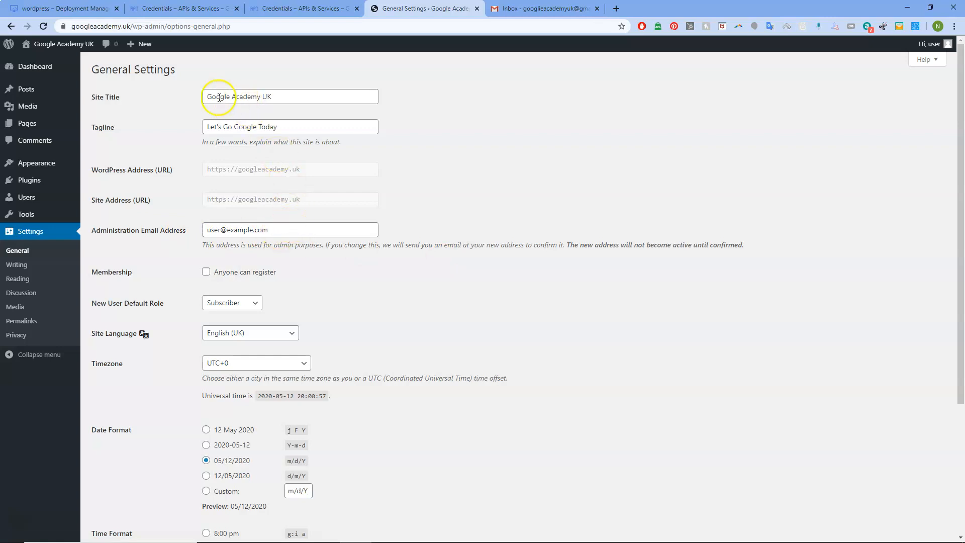
{"action": "mouse_move", "coordinate": [187, 96]}
{"action": "left_mouse_down"}
{"action": "mouse_move", "coordinate": [301, 96]}
{"action": "mouse_move", "coordinate": [183, 95]}
{"action": "left_mouse_up"}
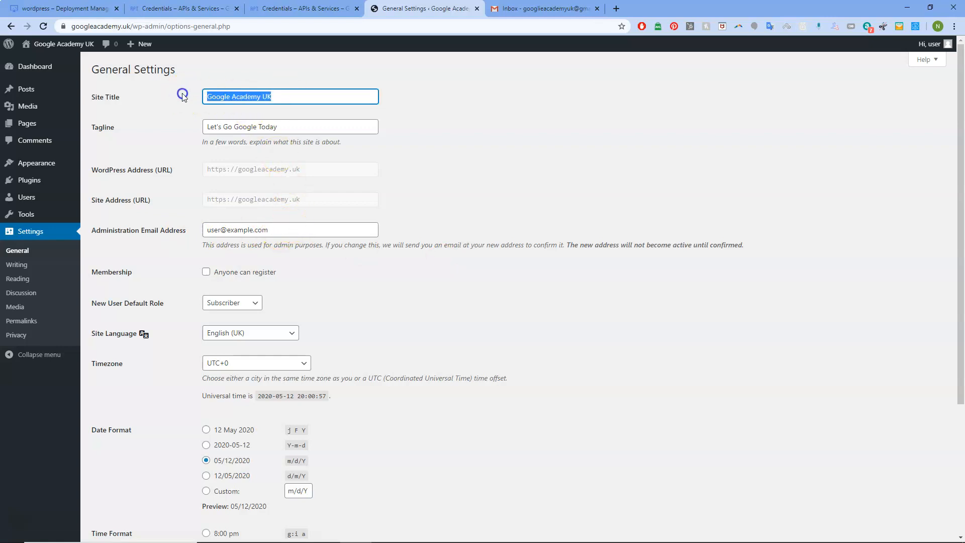
{"action": "left_click_drag", "start_coordinate": [339, 126], "coordinate": [185, 128]}
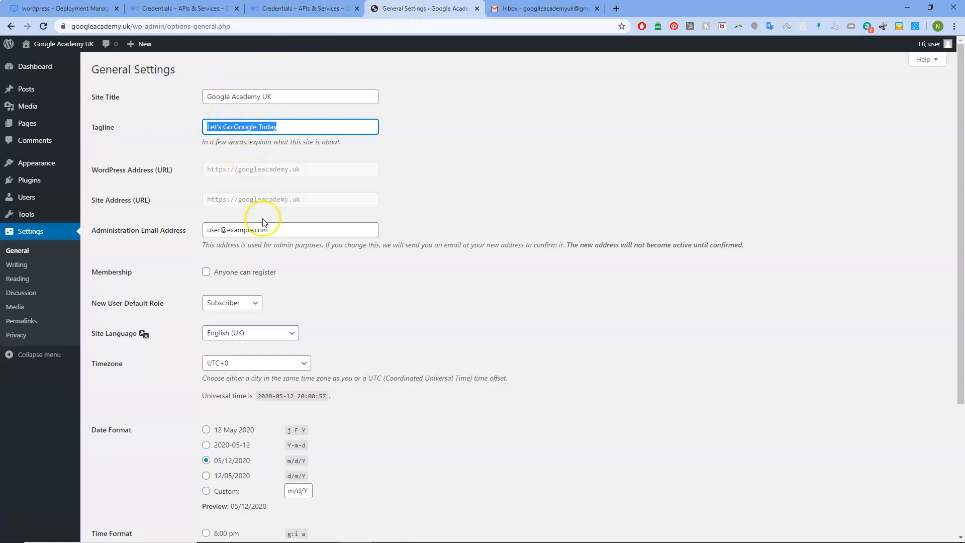
Step: Replace the Administration Email Address with the new address and save the settings
{"action": "left_click_drag", "start_coordinate": [292, 229], "coordinate": [181, 231]}
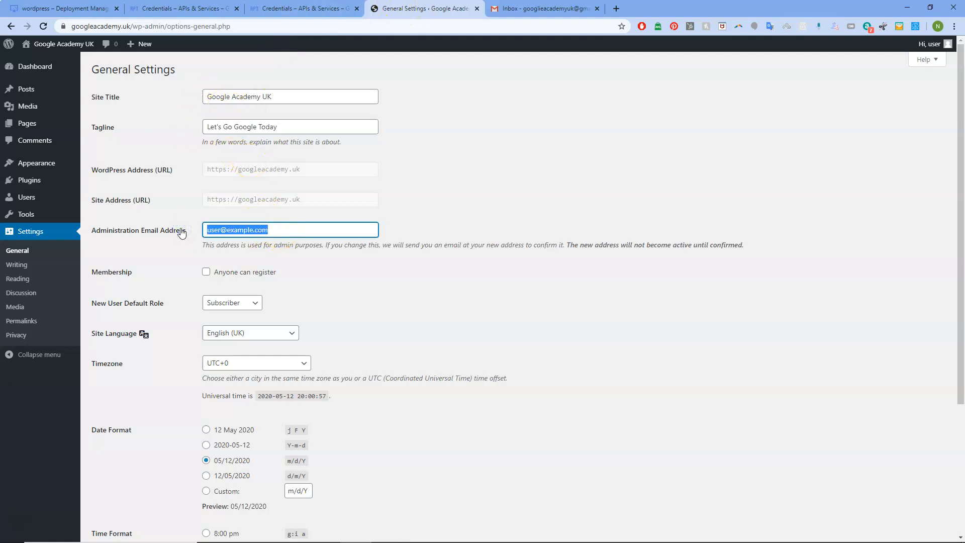
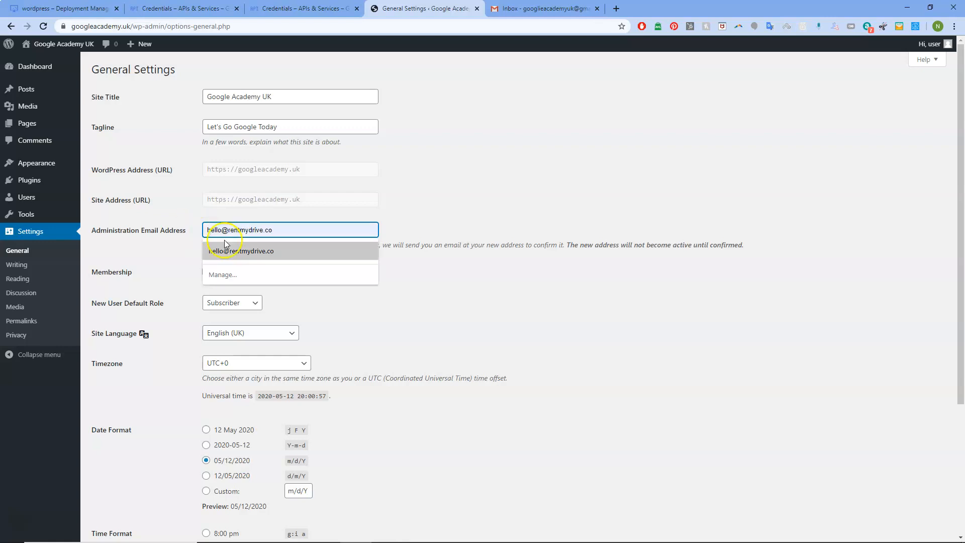
{"action": "left_click", "coordinate": [254, 250]}
{"action": "scroll", "coordinate": [244, 330], "scroll_direction": "down", "scroll_amount": 1}
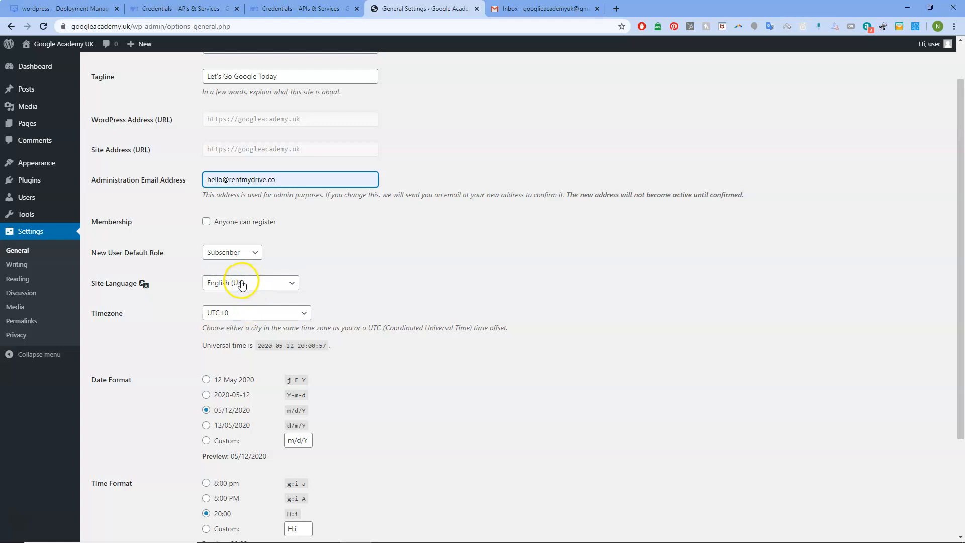
{"action": "scroll", "coordinate": [270, 287], "scroll_direction": "down", "scroll_amount": 3}
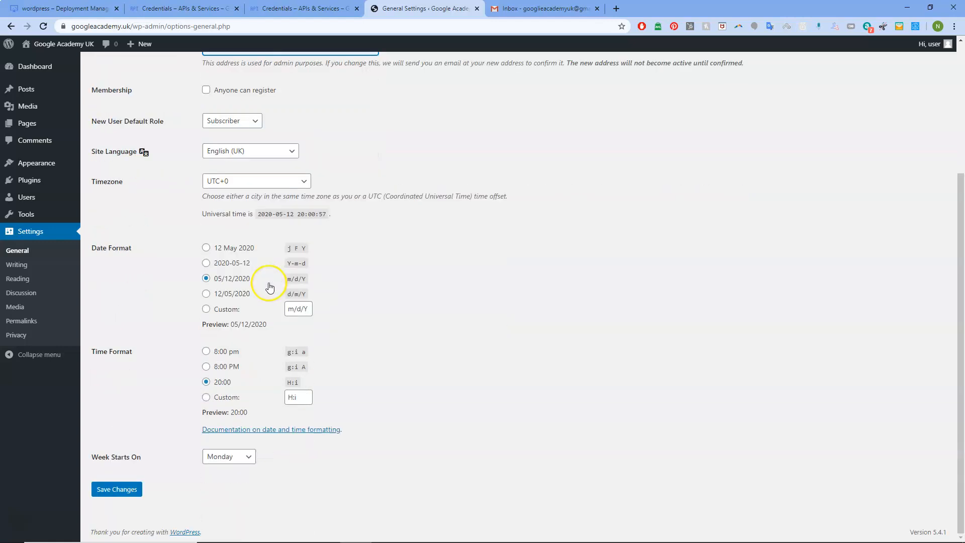
{"action": "left_click", "coordinate": [119, 491]}
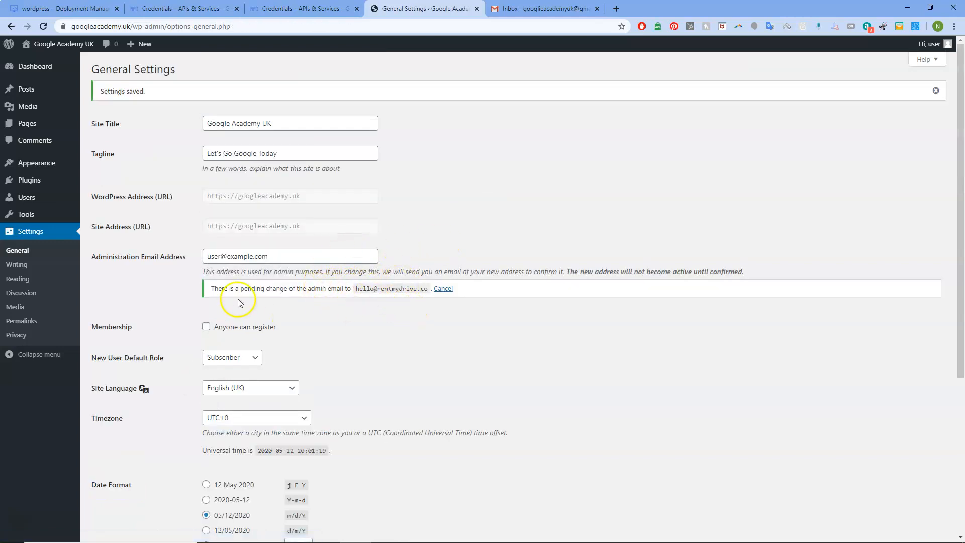
{"action": "left_click", "coordinate": [616, 9]}
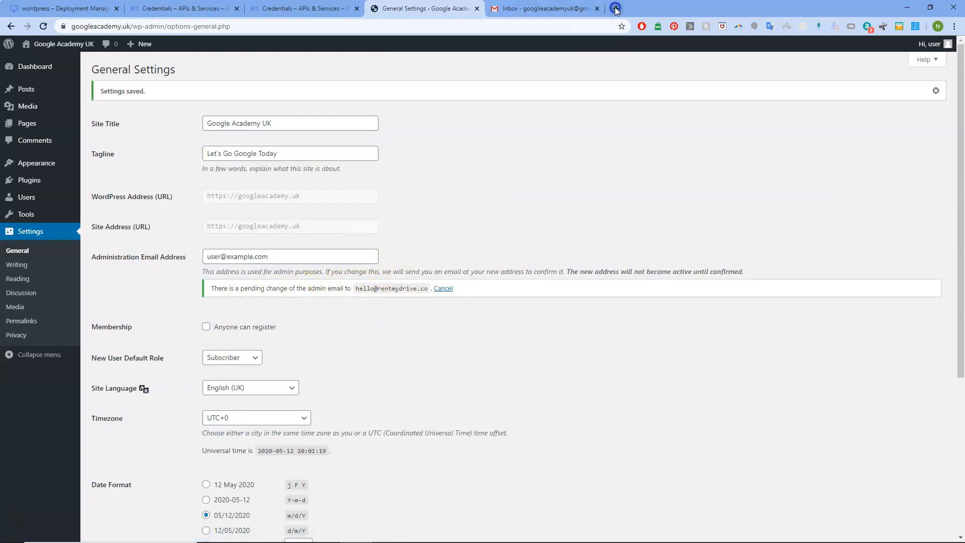
{"action": "left_click", "coordinate": [950, 66]}
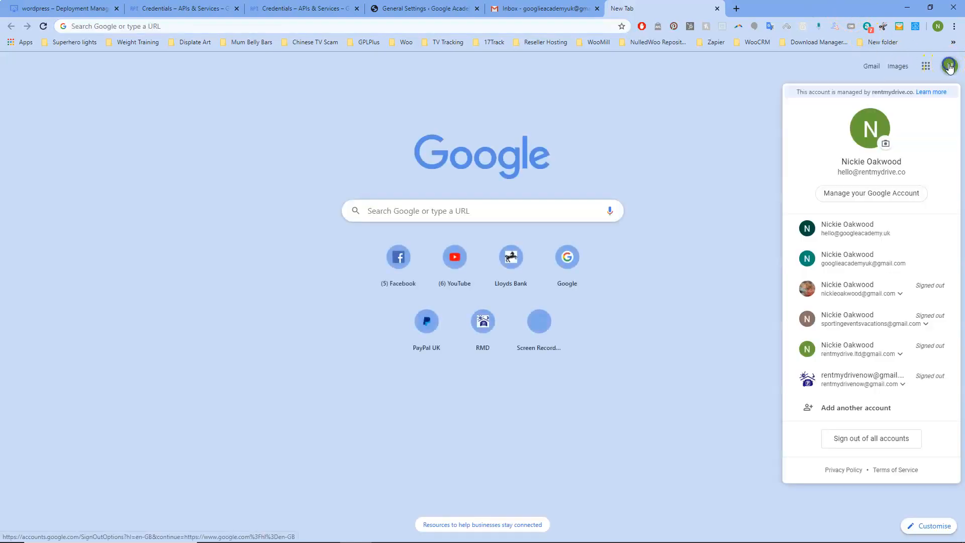
{"action": "left_click", "coordinate": [871, 67]}
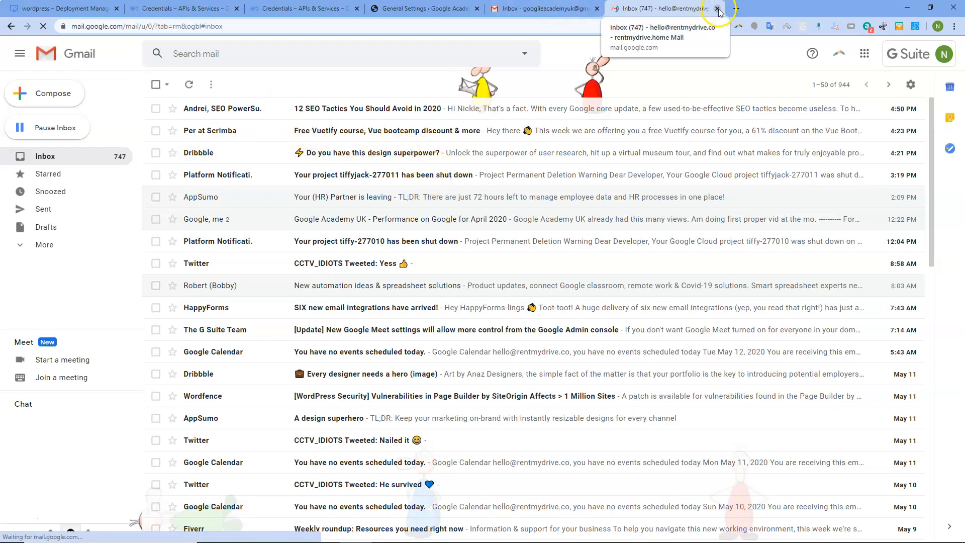
{"action": "middle_click", "coordinate": [665, 5]}
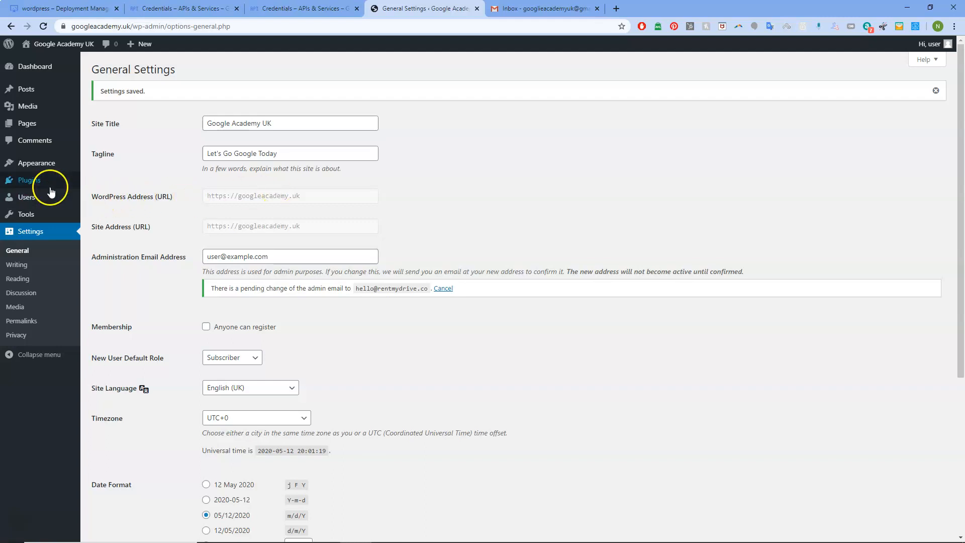
Step: Search the plugin directory for 'post smtp' from Plugins > Add New
{"action": "left_click", "coordinate": [32, 184]}
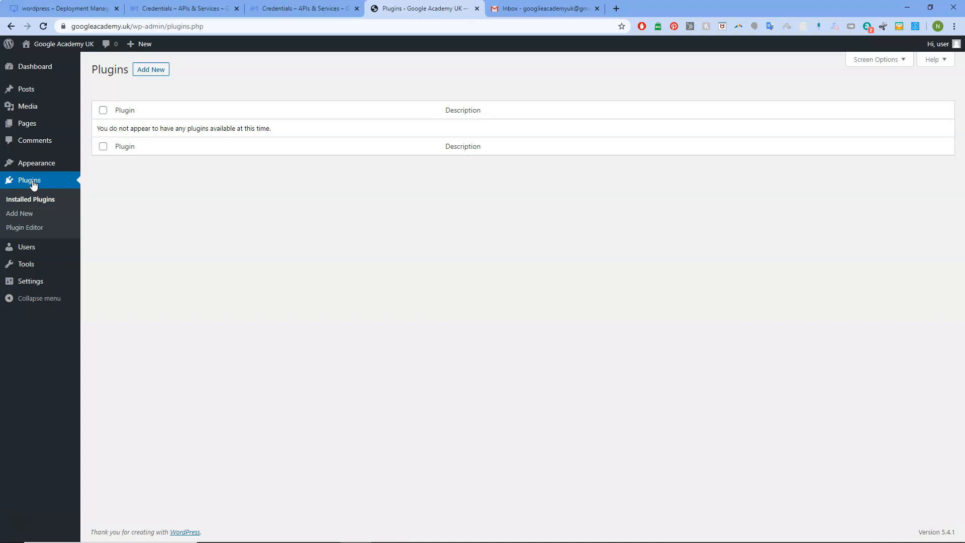
{"action": "left_click", "coordinate": [149, 71]}
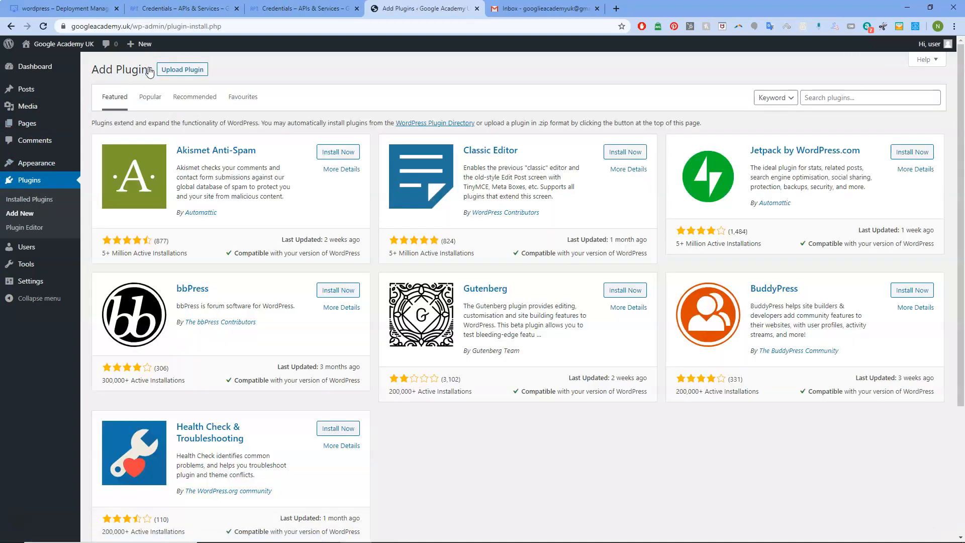
{"action": "left_click", "coordinate": [861, 97]}
{"action": "type", "text": "post smtp"}
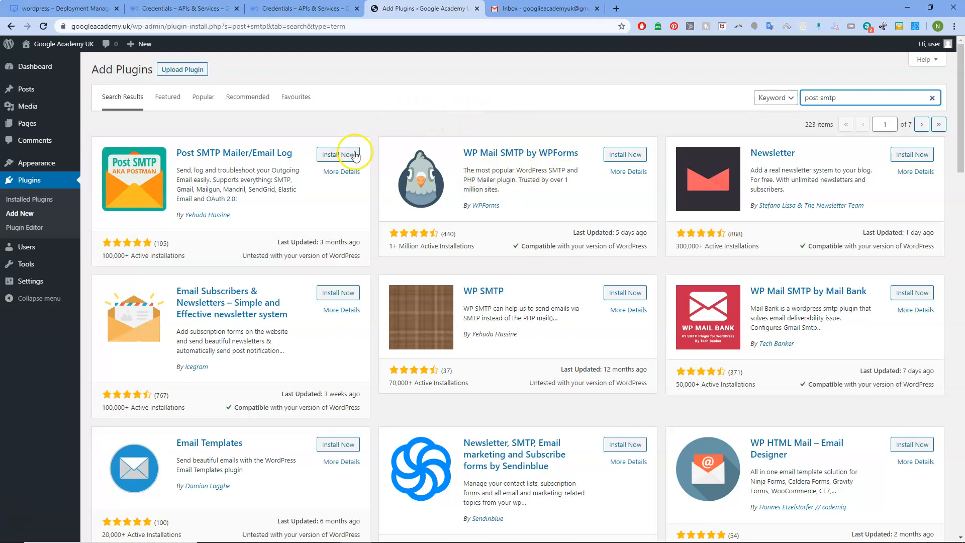
Step: Install and activate the Post SMTP plugin, then open its settings
{"action": "left_click", "coordinate": [339, 156]}
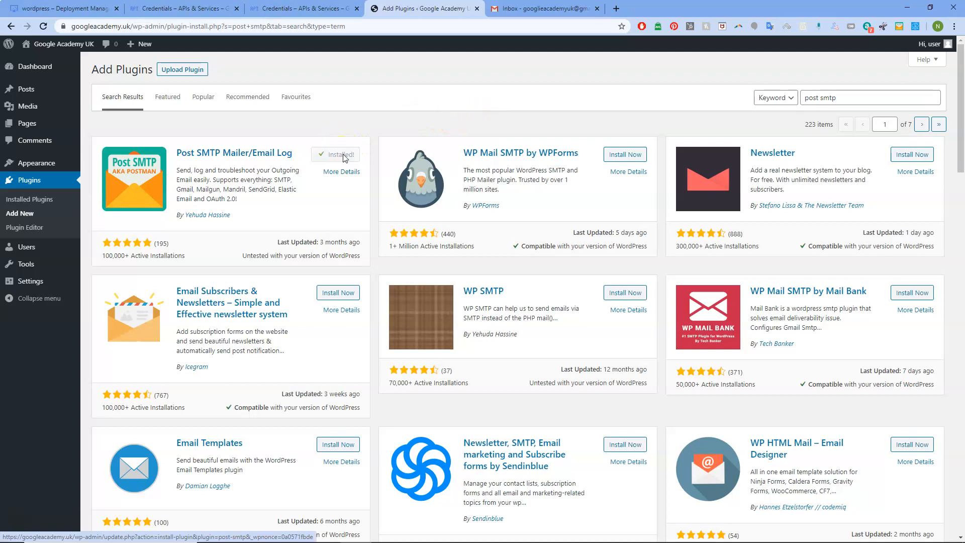
{"action": "left_click", "coordinate": [343, 154]}
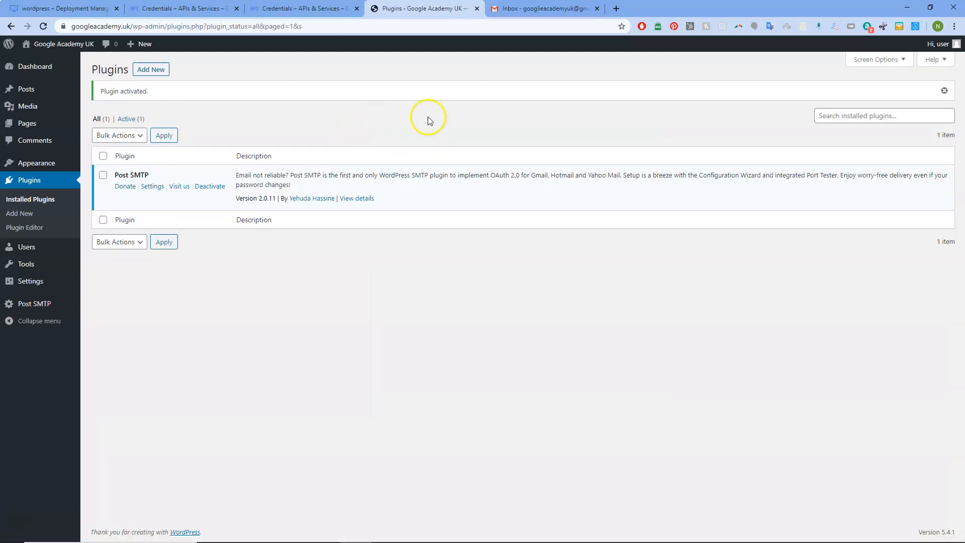
{"action": "left_click", "coordinate": [152, 186]}
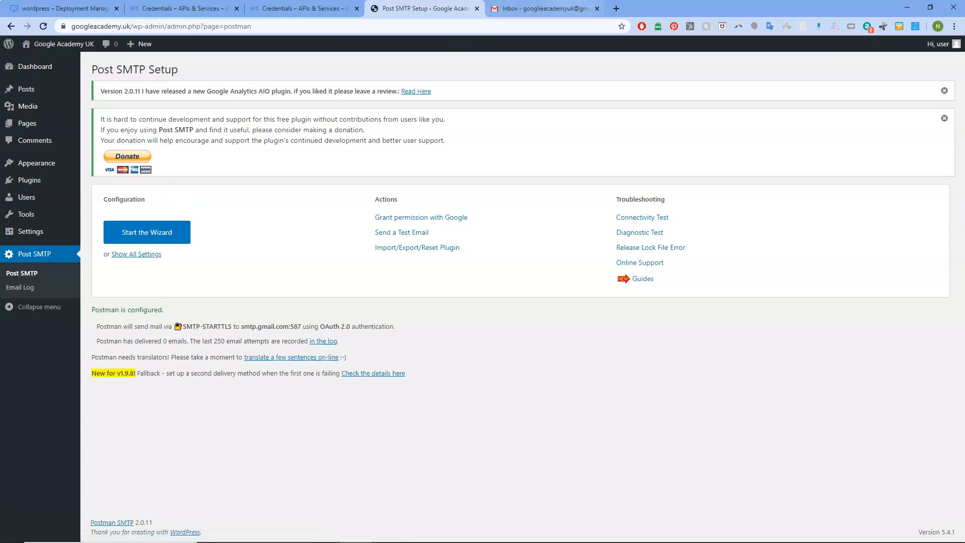
Step: Reveal all Post SMTP settings, showing smtp.gmail.com with OAuth 2.0
{"action": "left_click", "coordinate": [548, 9]}
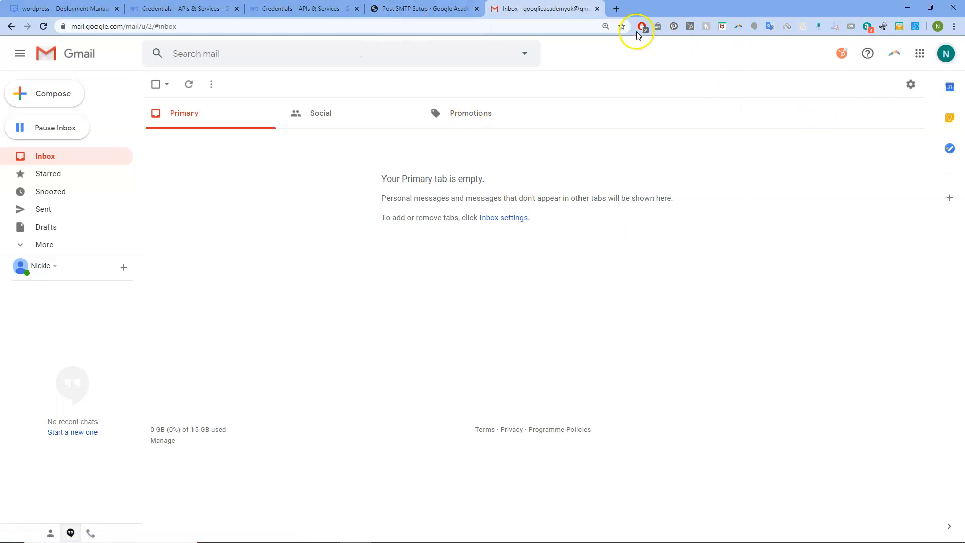
{"action": "left_click", "coordinate": [452, 10]}
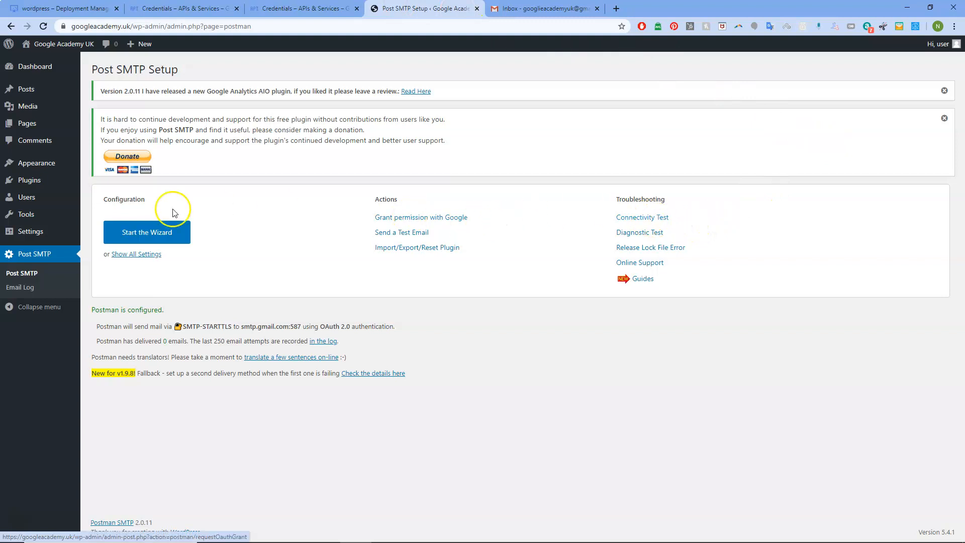
{"action": "left_click", "coordinate": [142, 255]}
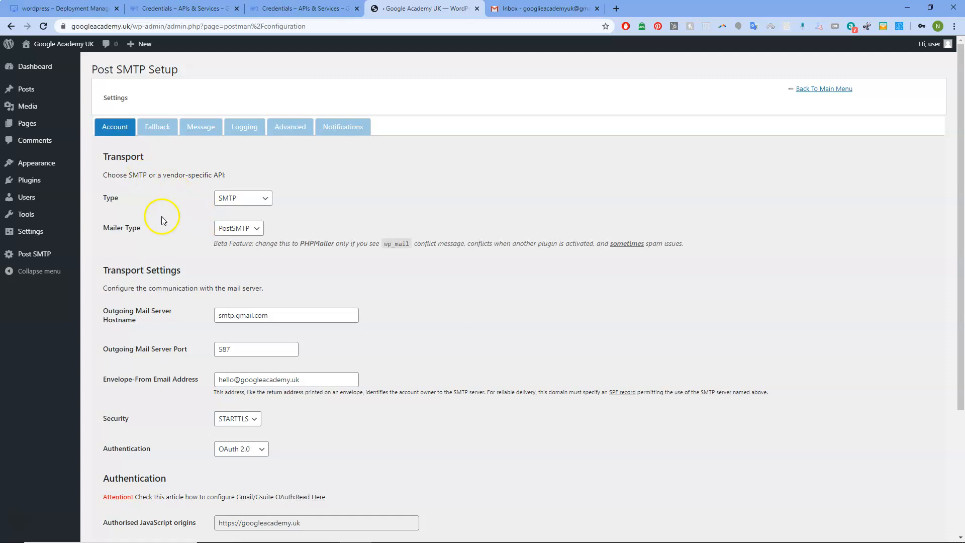
Step: Open the Post SMTP main page, which reports SMTP-STARTTLS to smtp.gmail.com:587 with OAuth 2.0
{"action": "scroll", "coordinate": [165, 219], "scroll_direction": "down", "scroll_amount": 3}
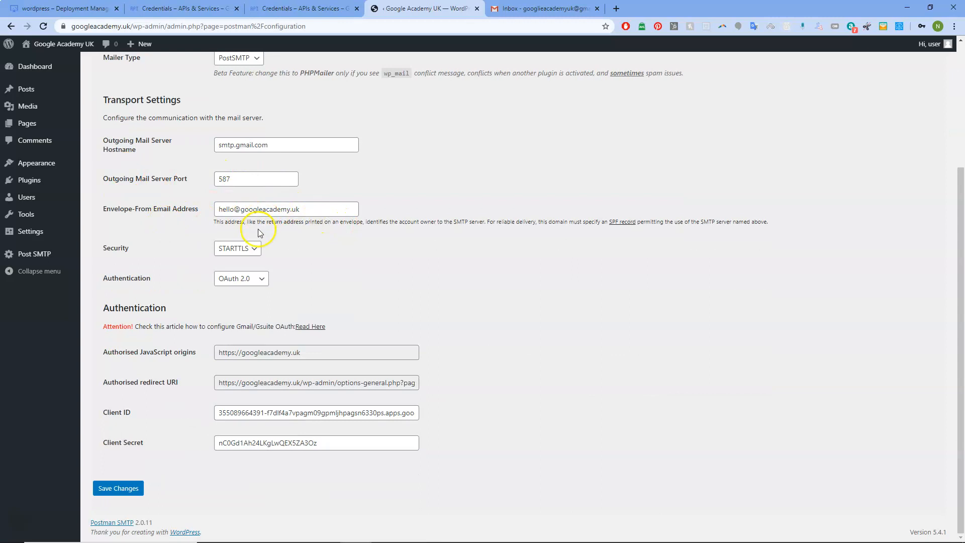
{"action": "scroll", "coordinate": [248, 438], "scroll_direction": "up", "scroll_amount": 1}
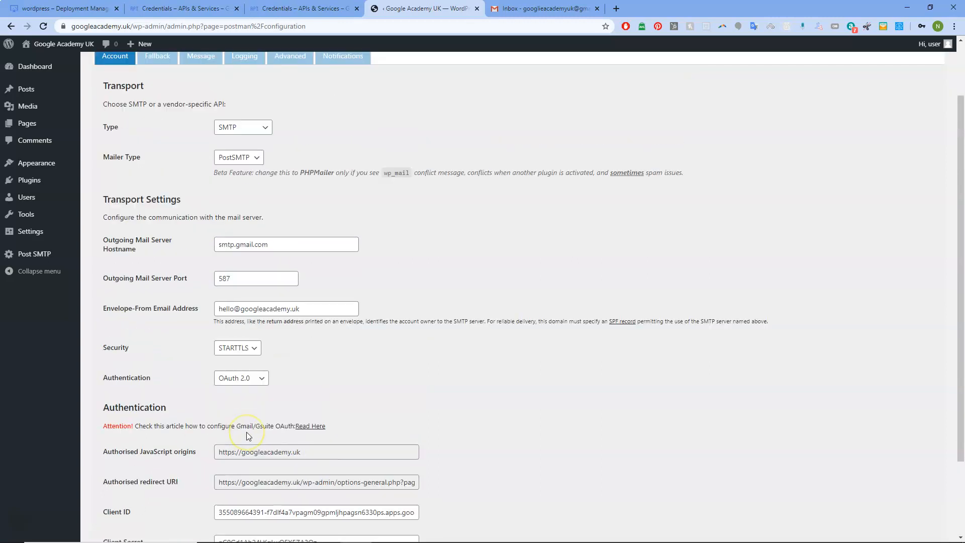
{"action": "scroll", "coordinate": [248, 436], "scroll_direction": "up", "scroll_amount": 2}
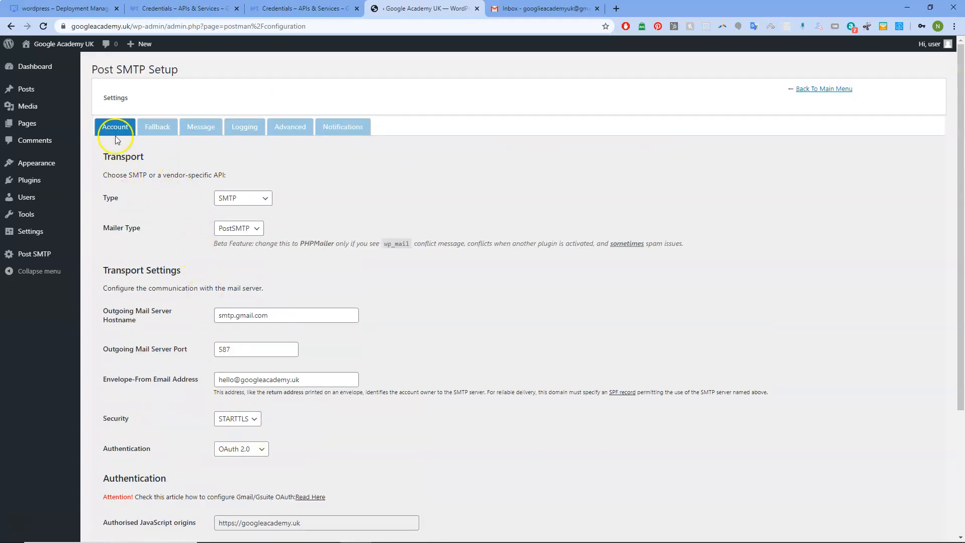
{"action": "scroll", "coordinate": [137, 260], "scroll_direction": "down", "scroll_amount": 3}
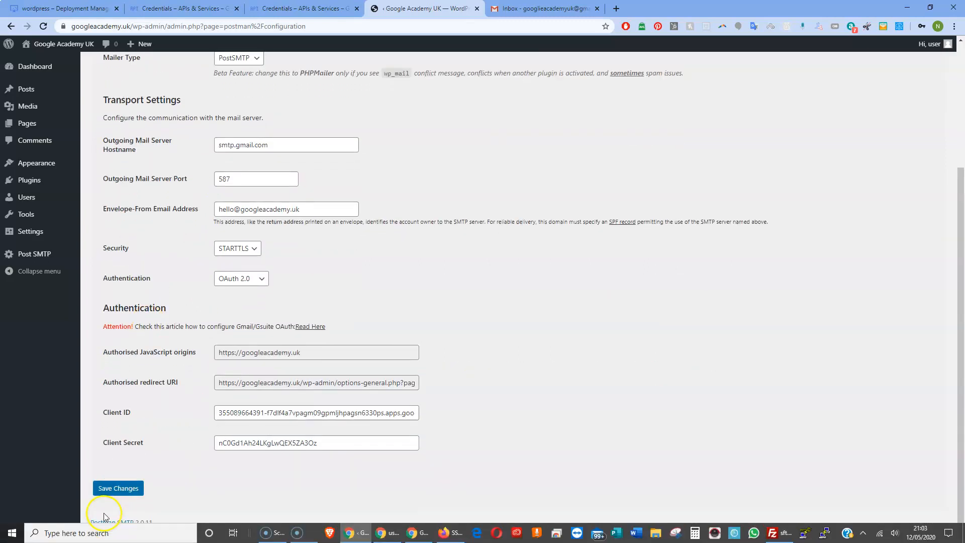
{"action": "scroll", "coordinate": [116, 490], "scroll_direction": "up", "scroll_amount": 3}
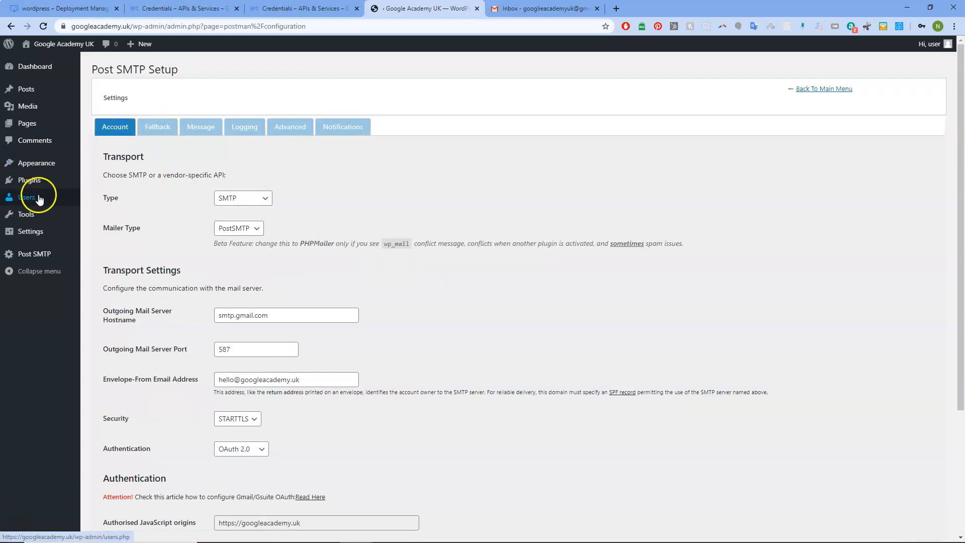
{"action": "mouse_move", "coordinate": [38, 192]}
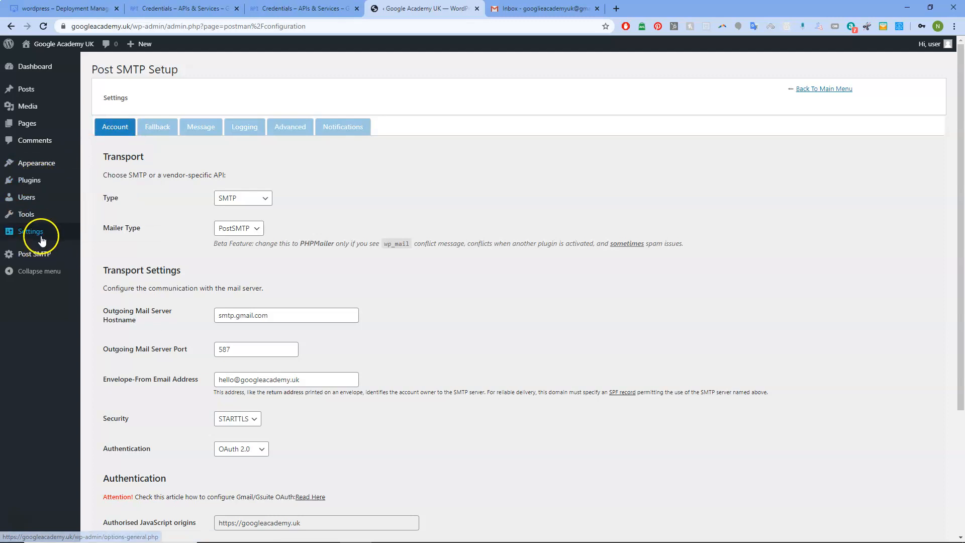
{"action": "mouse_move", "coordinate": [41, 257]}
{"action": "left_click", "coordinate": [98, 255]}
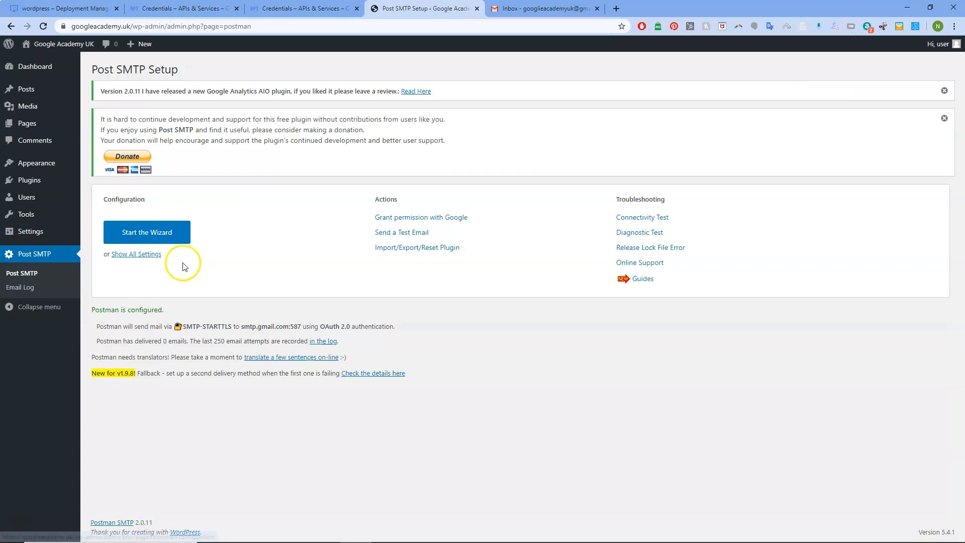
Step: Start the Post SMTP setup wizard and select the existing sender email address
{"action": "left_click", "coordinate": [152, 234]}
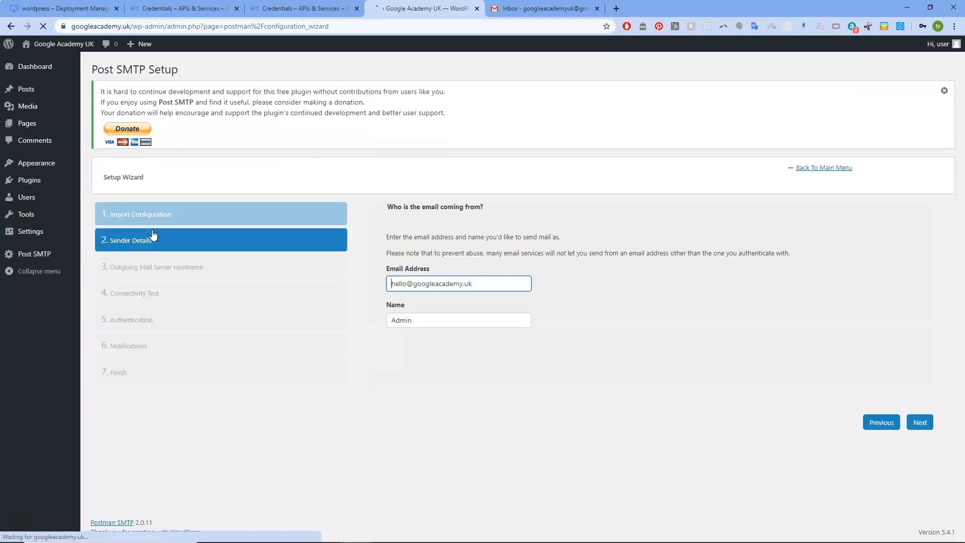
{"action": "left_click_drag", "start_coordinate": [488, 283], "coordinate": [386, 283]}
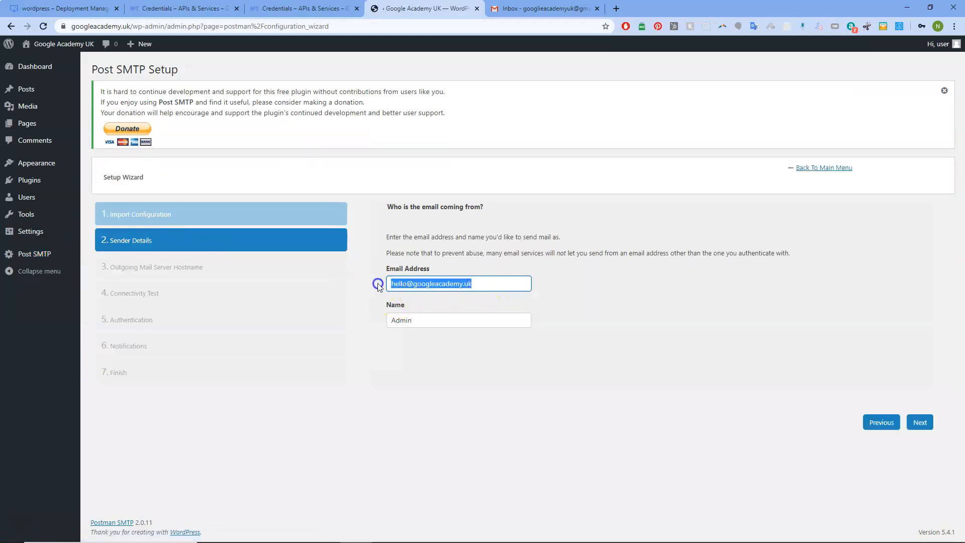
{"action": "left_click", "coordinate": [522, 9]}
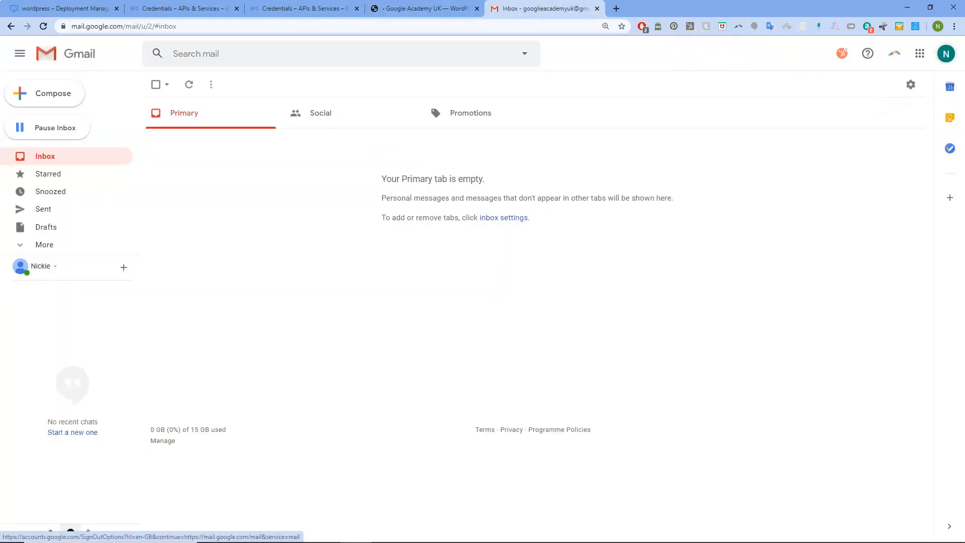
{"action": "left_click", "coordinate": [415, 7]}
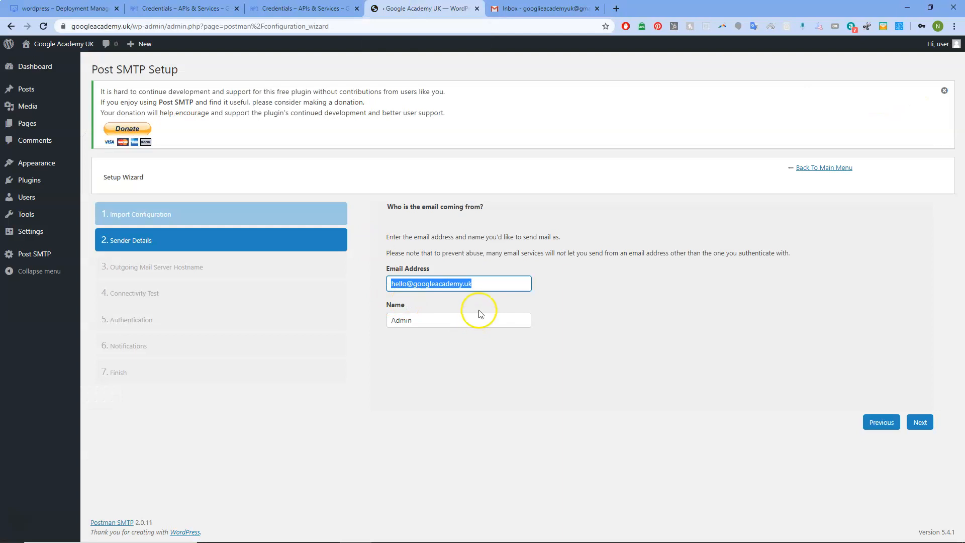
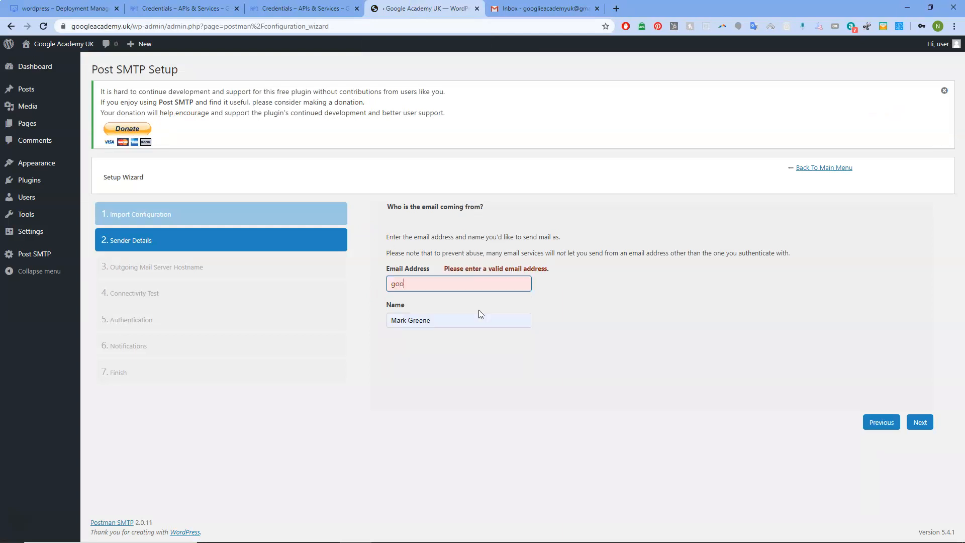
Step: Enter the Gmail account's address as the wizard's sender email
{"action": "left_click", "coordinate": [498, 285]}
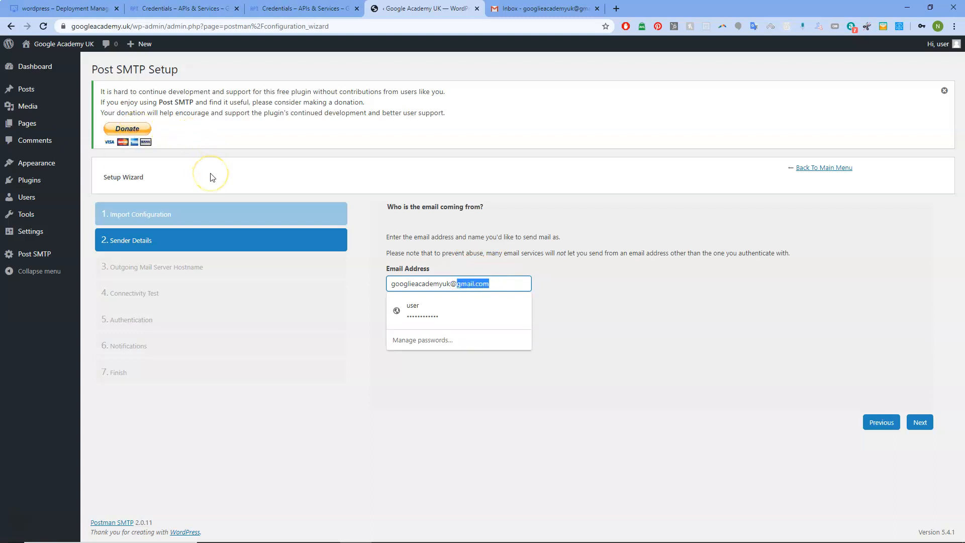
{"action": "left_click", "coordinate": [503, 283]}
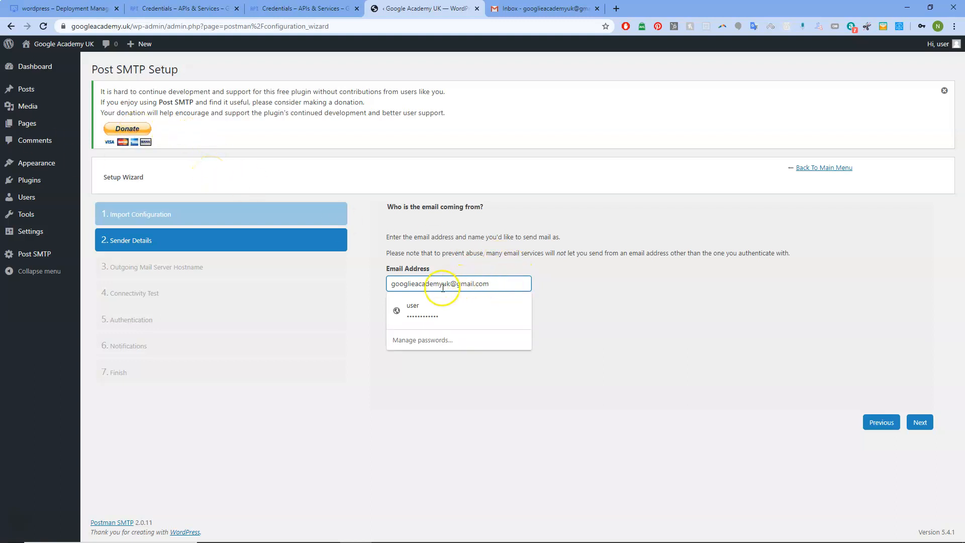
{"action": "left_click", "coordinate": [181, 8]}
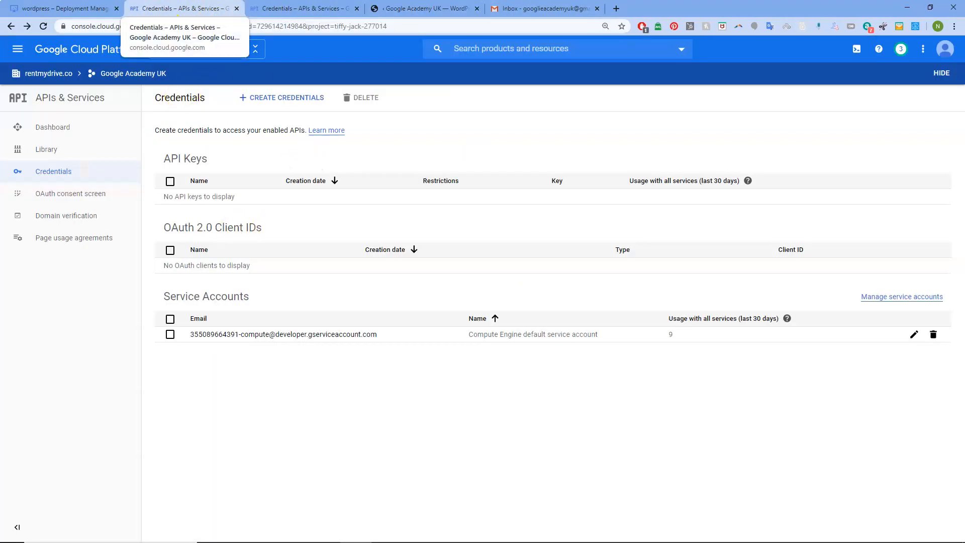
Step: Set the sender name to 'Admin' and advance to the Outgoing Mail Server Hostname step
{"action": "left_click", "coordinate": [545, 8]}
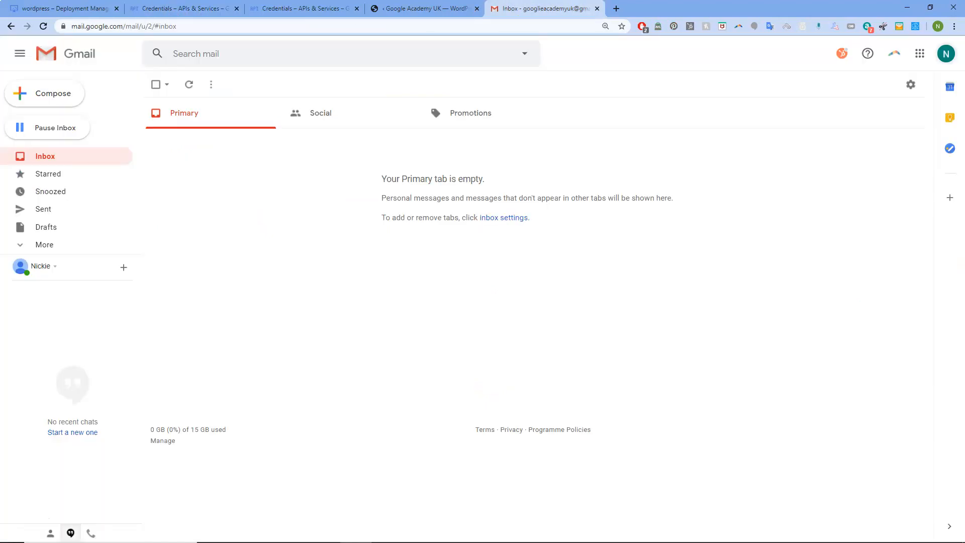
{"action": "left_click", "coordinate": [426, 9]}
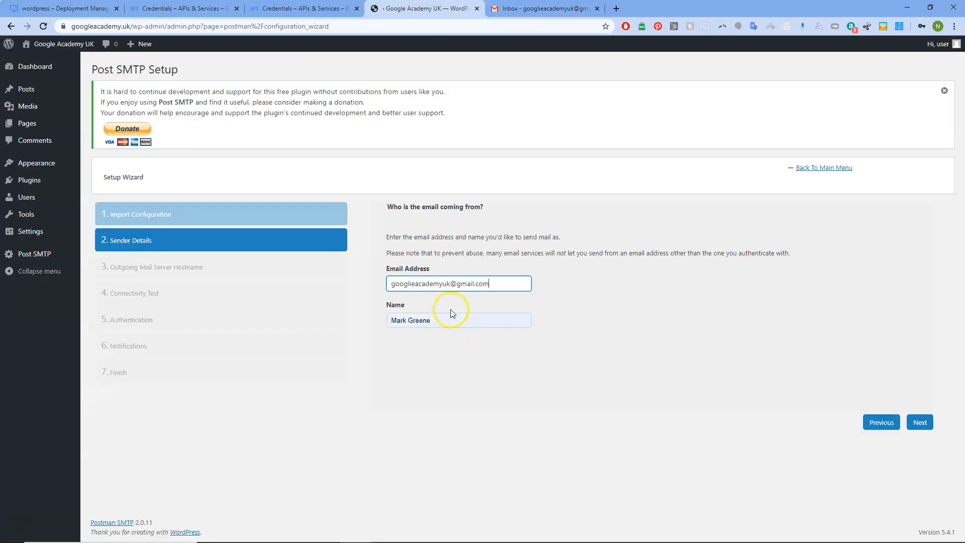
{"action": "left_click", "coordinate": [442, 320]}
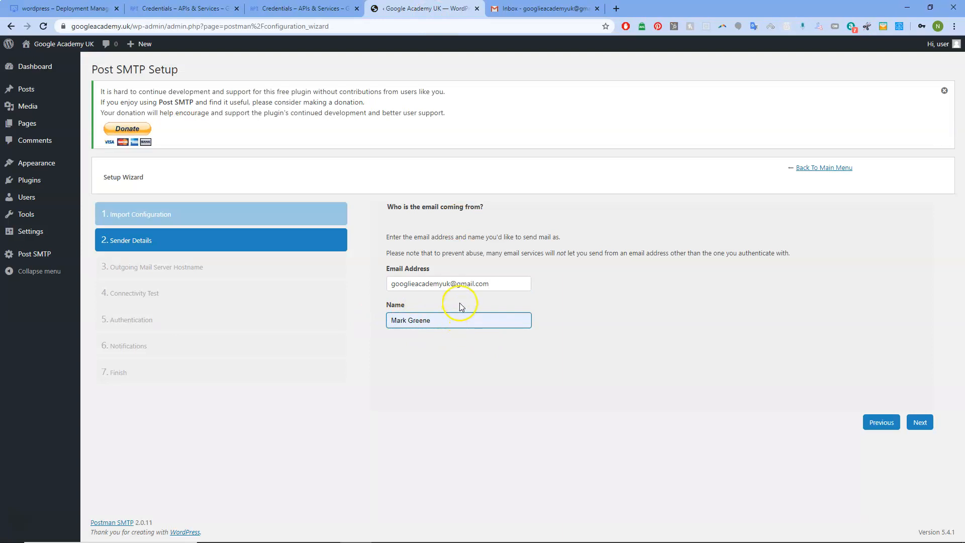
{"action": "left_click", "coordinate": [502, 284]}
{"action": "key", "text": "Tab"}
{"action": "type", "text": "A"}
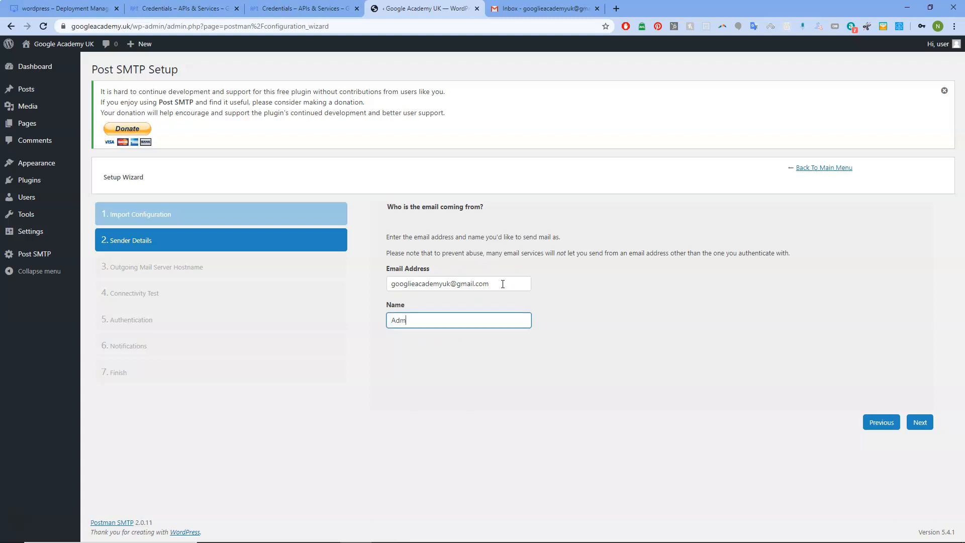
{"action": "left_click", "coordinate": [920, 423]}
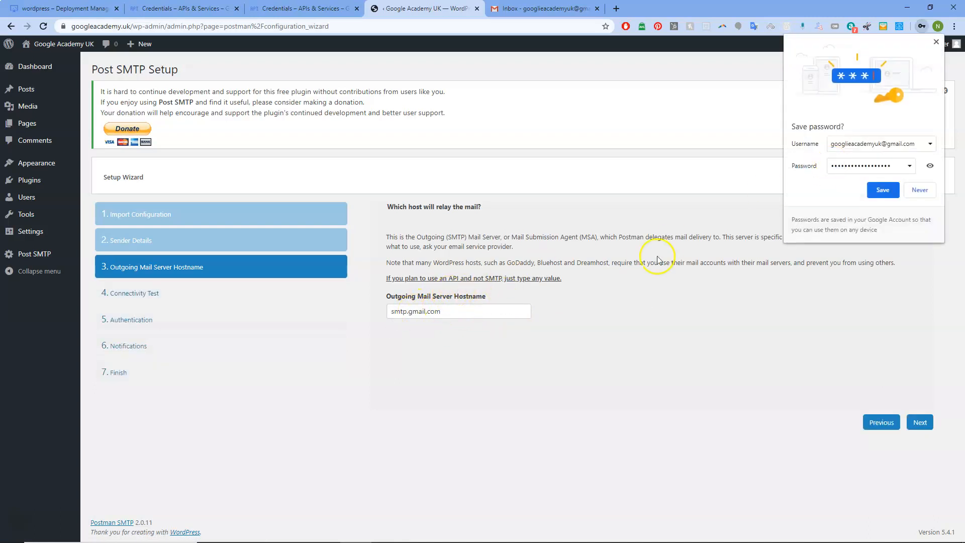
Step: Dismiss Chrome's save-password prompt and advance the wizard to the Connectivity Test
{"action": "left_click", "coordinate": [937, 42]}
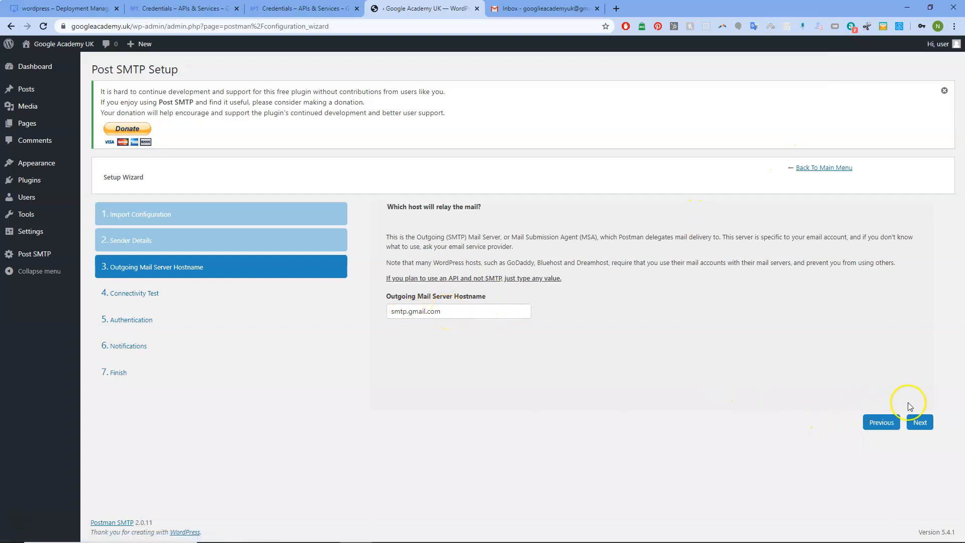
{"action": "left_click", "coordinate": [920, 424]}
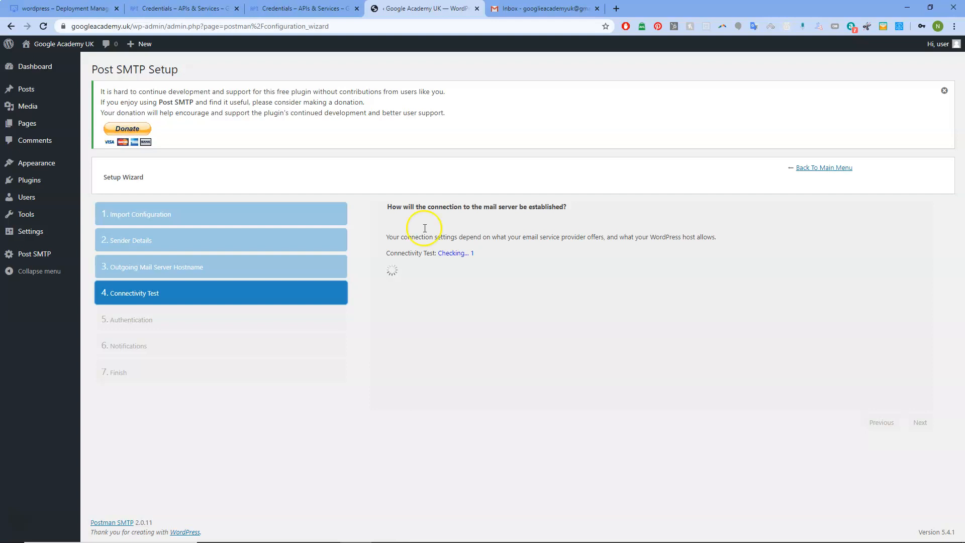
Step: Open APIs & Services > Credentials in Google Cloud Console, then go back to the WordPress wizard
{"action": "left_click", "coordinate": [156, 8]}
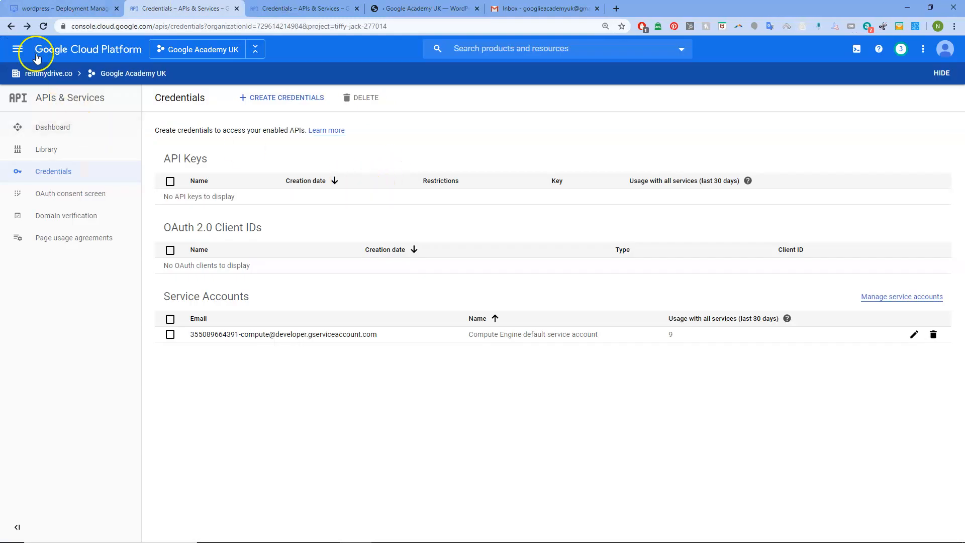
{"action": "left_click", "coordinate": [20, 52]}
{"action": "left_click", "coordinate": [41, 80]}
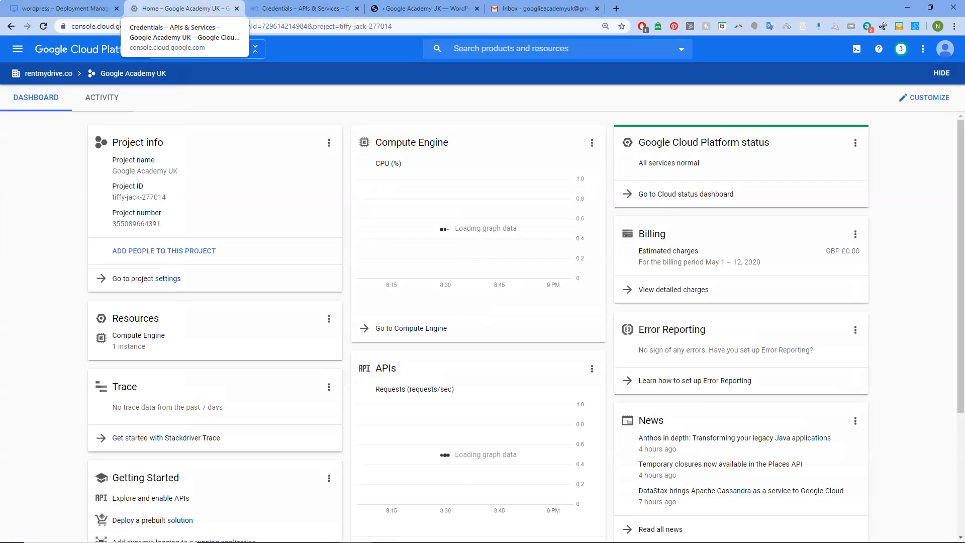
{"action": "left_click", "coordinate": [19, 51]}
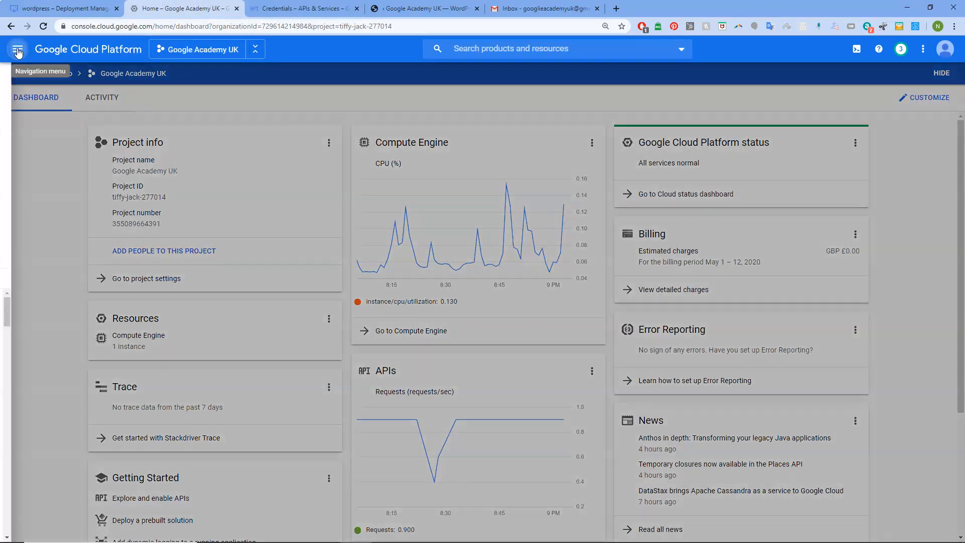
{"action": "left_click", "coordinate": [84, 107]}
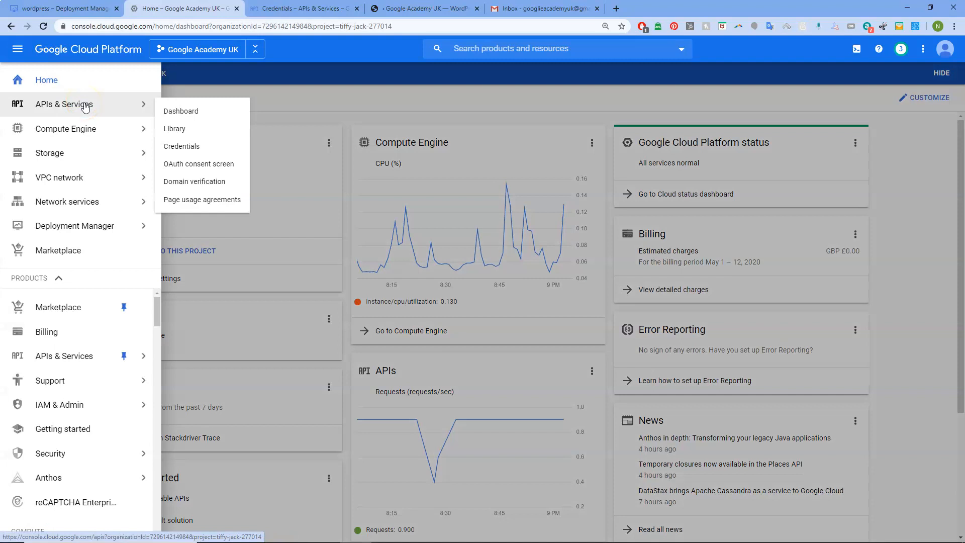
{"action": "left_click", "coordinate": [186, 149]}
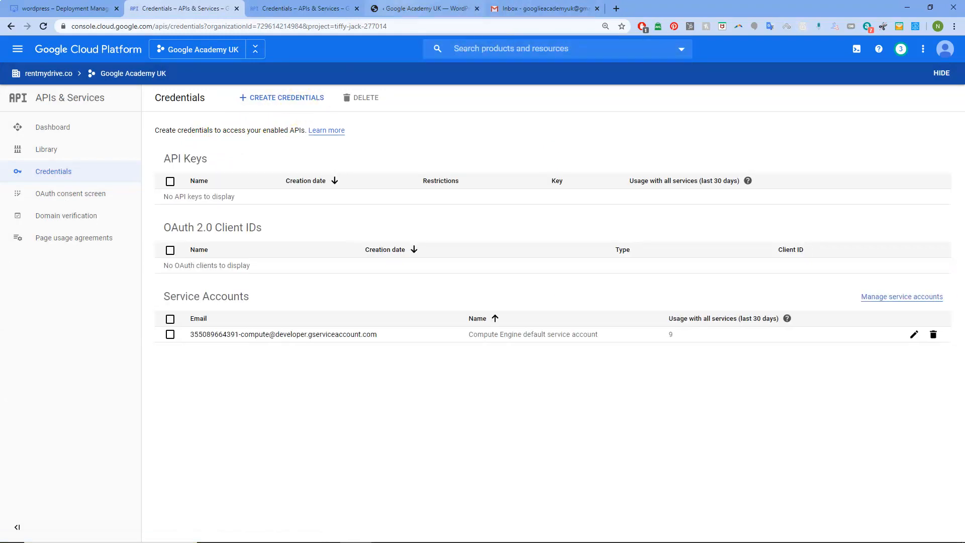
{"action": "left_click", "coordinate": [410, 10]}
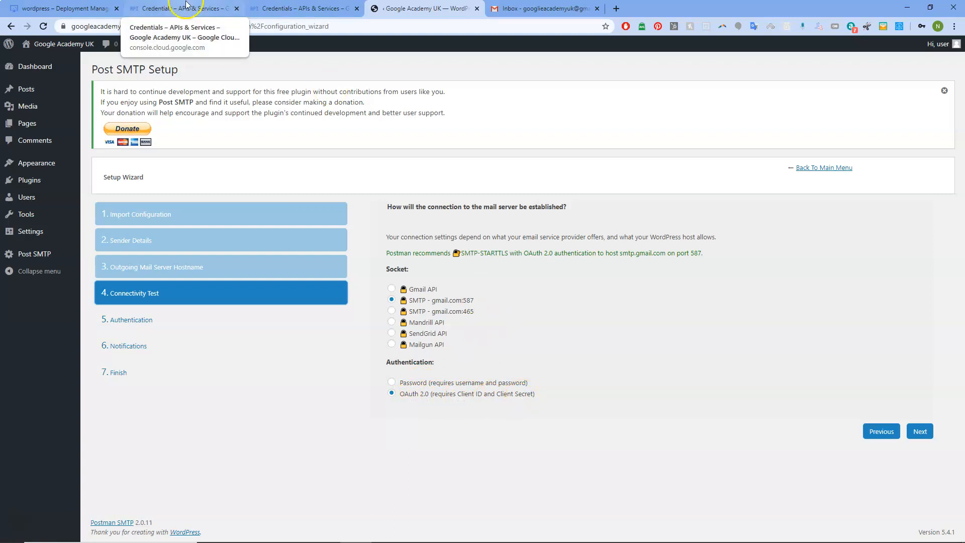
Step: Advance to the Authentication step and clear the prefilled Client ID and Client Secret
{"action": "left_click", "coordinate": [922, 431]}
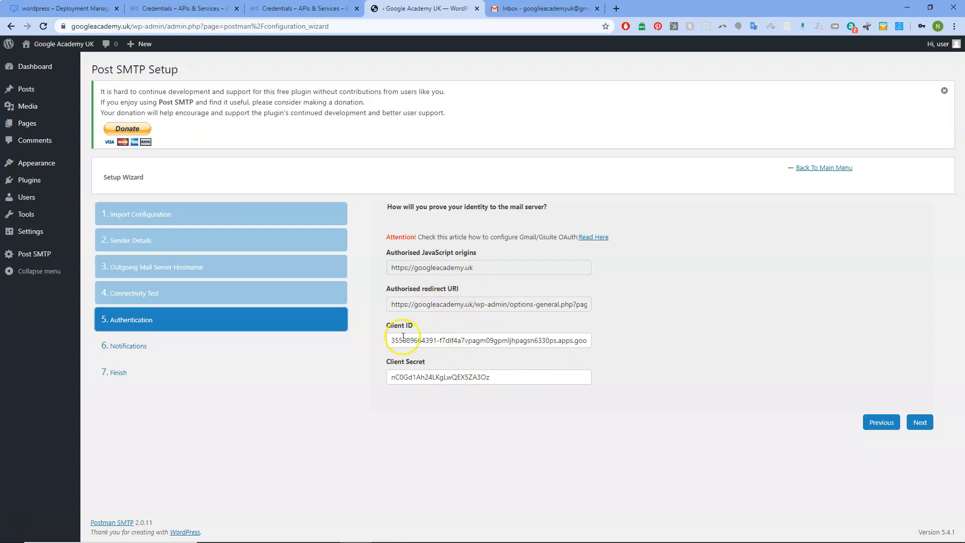
{"action": "left_click_drag", "start_coordinate": [389, 339], "coordinate": [691, 347]}
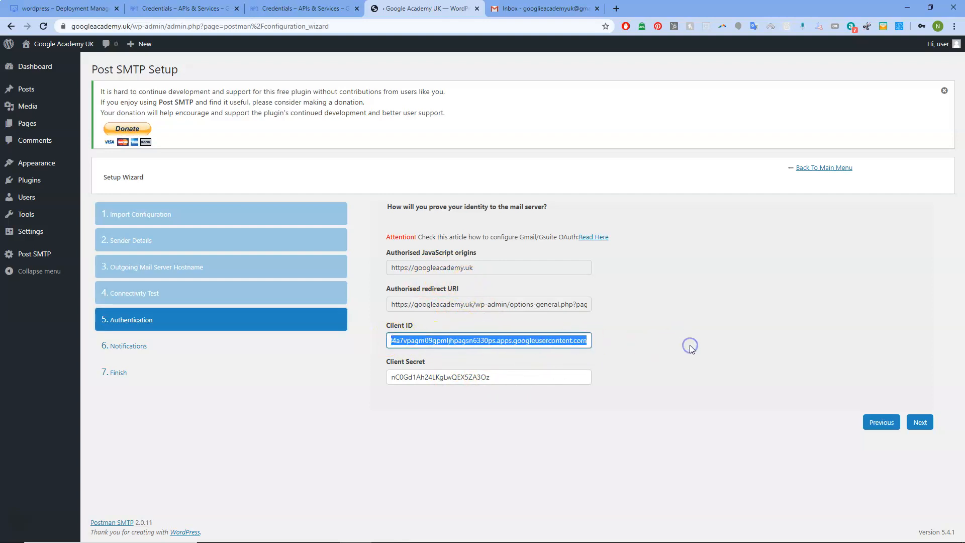
{"action": "key", "text": "BackSpace"}
{"action": "left_click_drag", "start_coordinate": [493, 378], "coordinate": [297, 386]}
{"action": "key", "text": "BackSpace"}
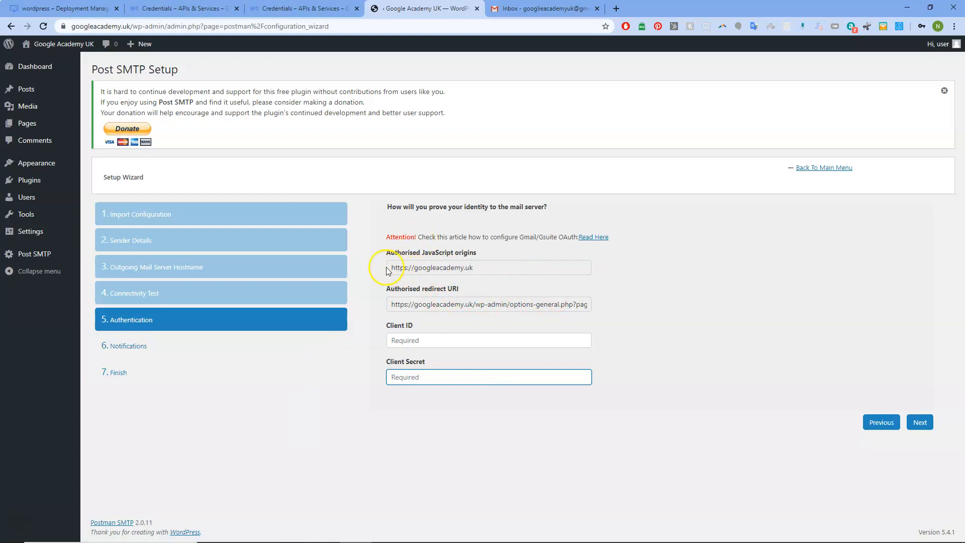
{"action": "left_click_drag", "start_coordinate": [392, 267], "coordinate": [522, 267]}
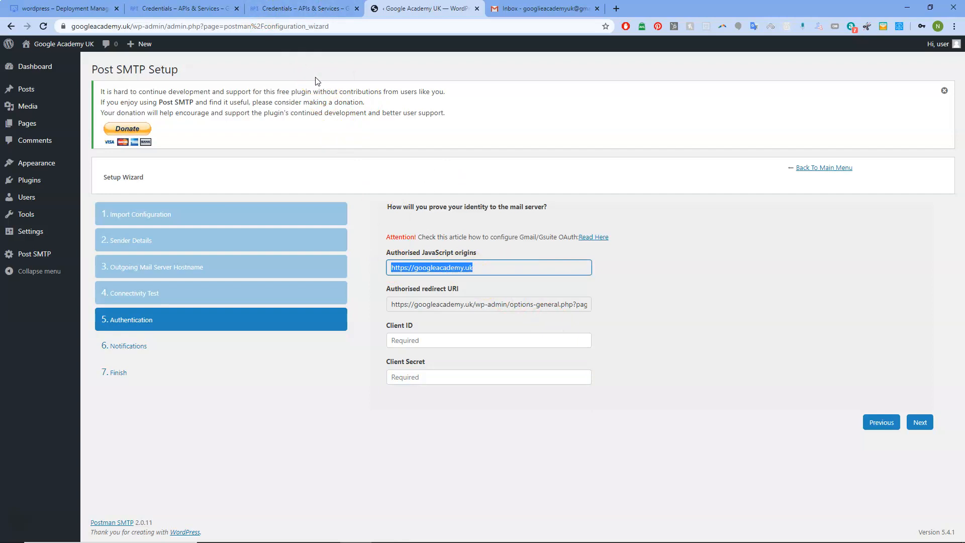
{"action": "left_click", "coordinate": [285, 7]}
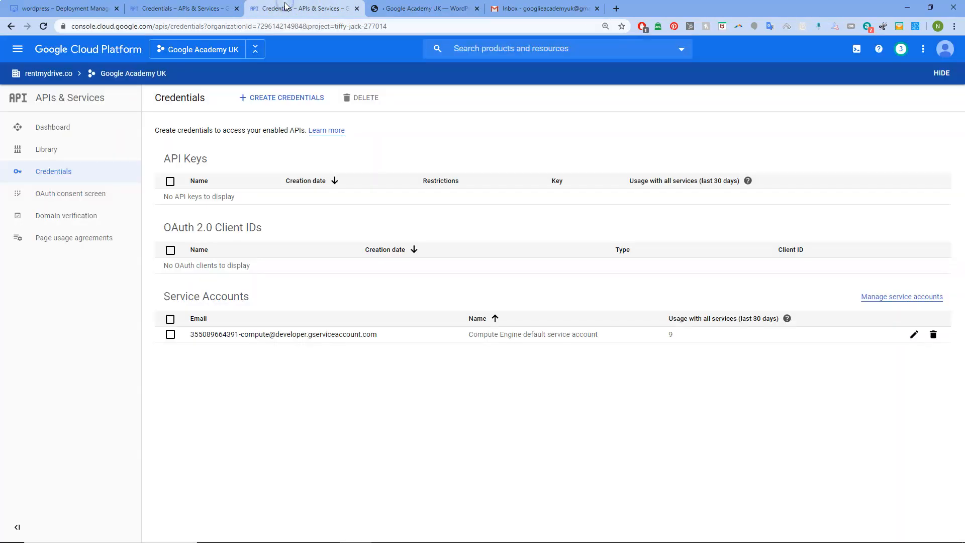
Step: Close the duplicate credentials tab and choose Create Credentials > OAuth client ID
{"action": "left_click", "coordinate": [171, 6]}
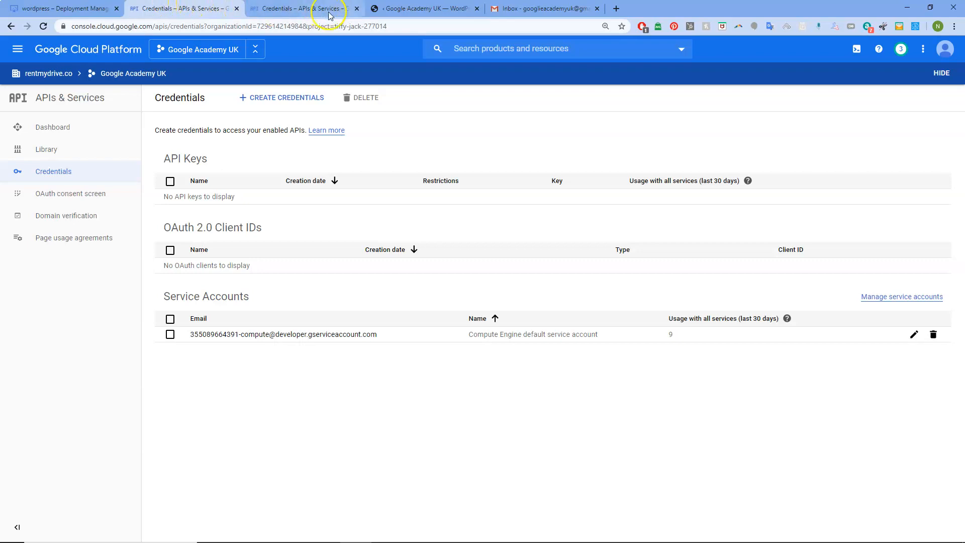
{"action": "left_click", "coordinate": [358, 8]}
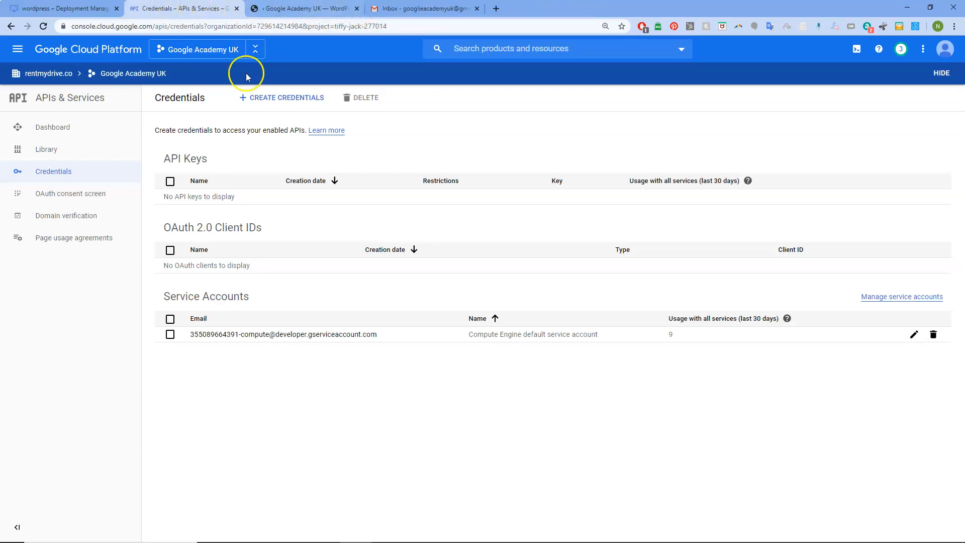
{"action": "left_click", "coordinate": [282, 97]}
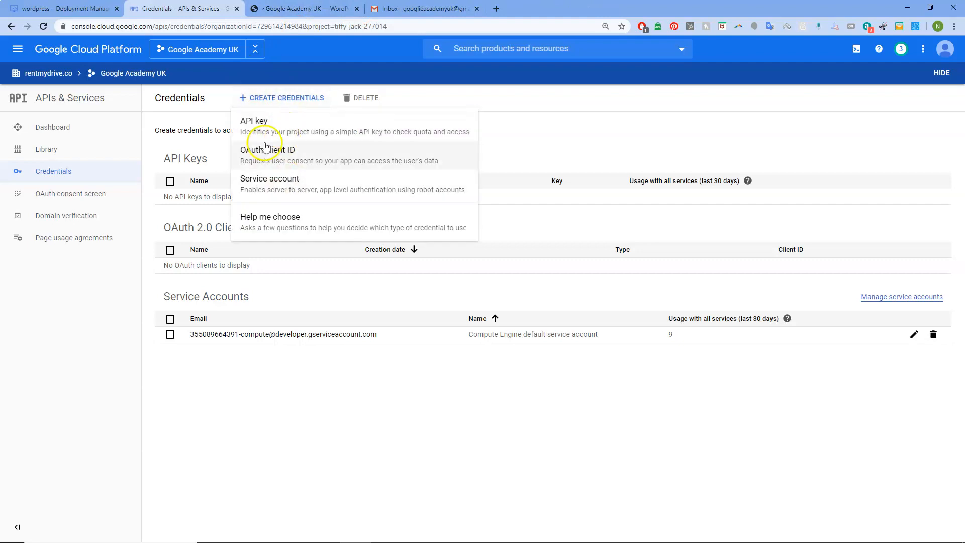
{"action": "left_click", "coordinate": [303, 9]}
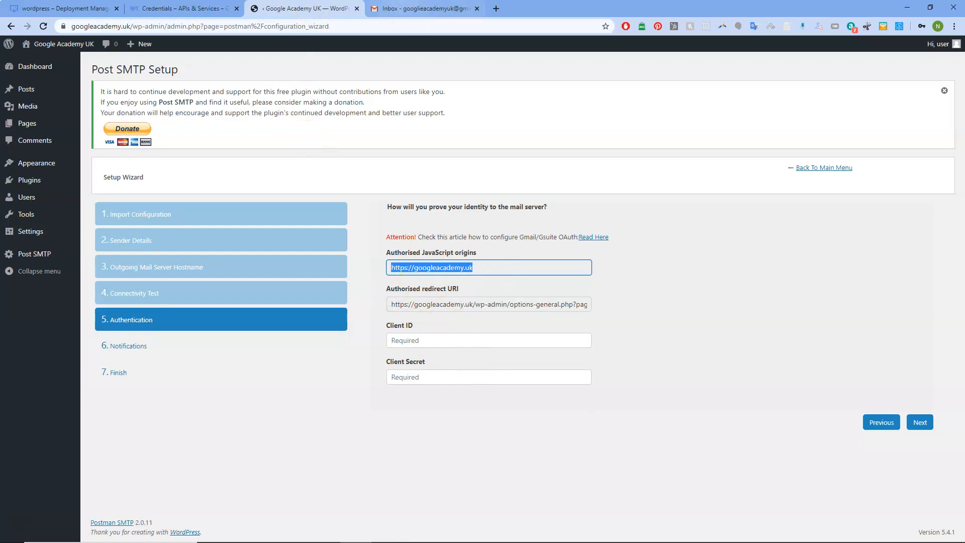
{"action": "left_click", "coordinate": [423, 9]}
{"action": "left_click", "coordinate": [184, 9]}
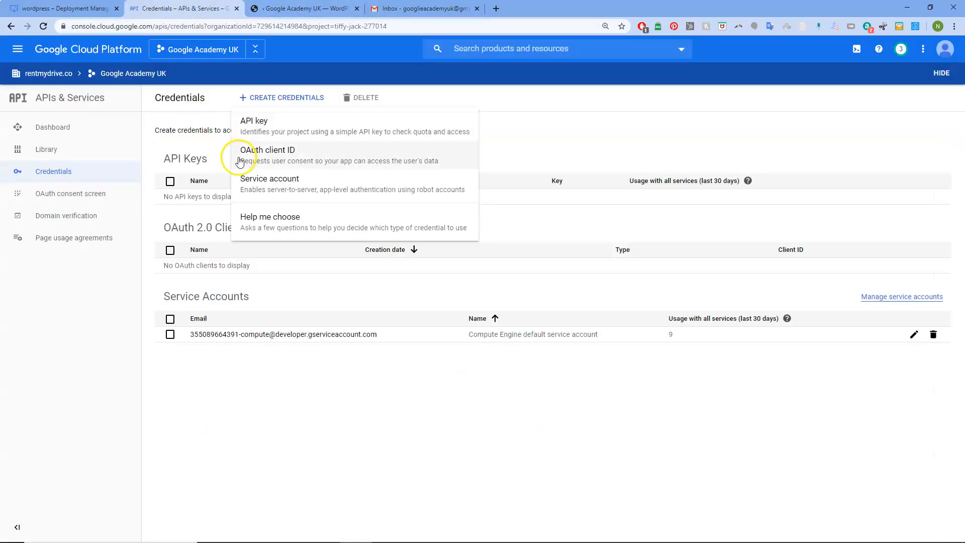
{"action": "left_click", "coordinate": [283, 154]}
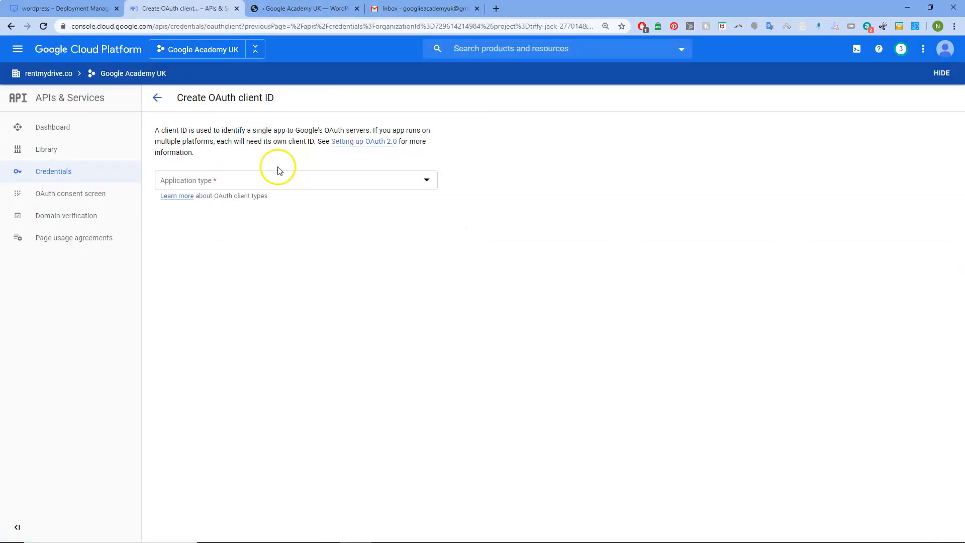
{"action": "left_click", "coordinate": [280, 181]}
{"action": "left_click", "coordinate": [281, 187]}
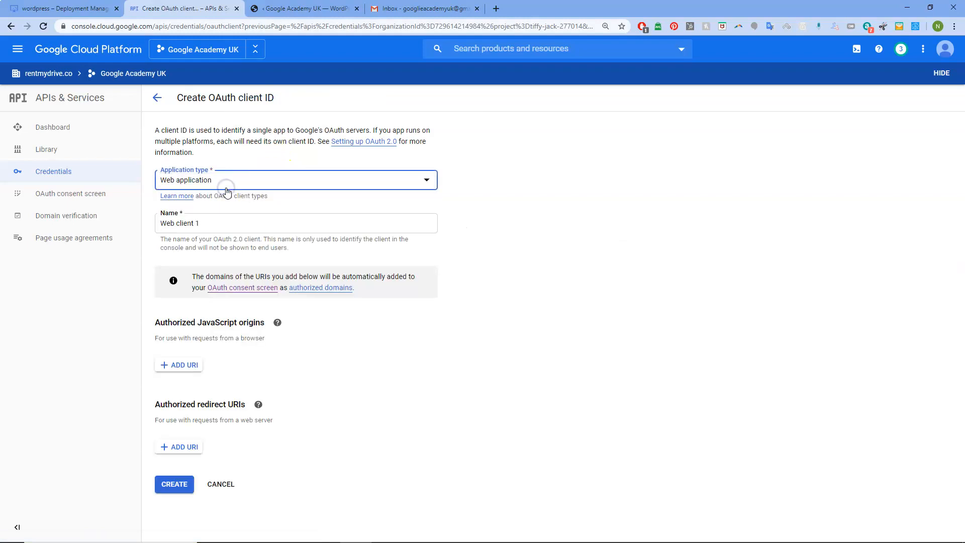
{"action": "mouse_move", "coordinate": [278, 324]}
{"action": "left_click_drag", "start_coordinate": [203, 223], "coordinate": [147, 226]}
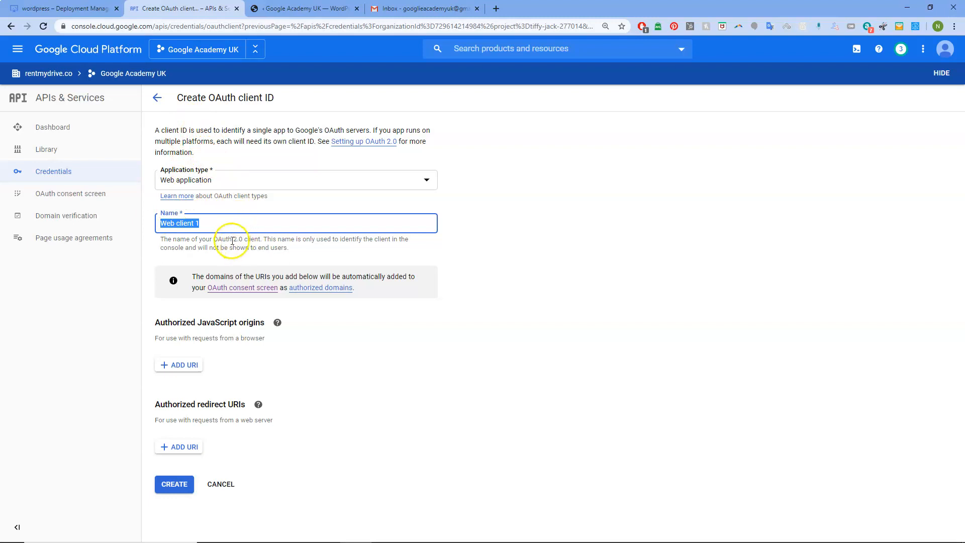
{"action": "type", "text": "ga-"}
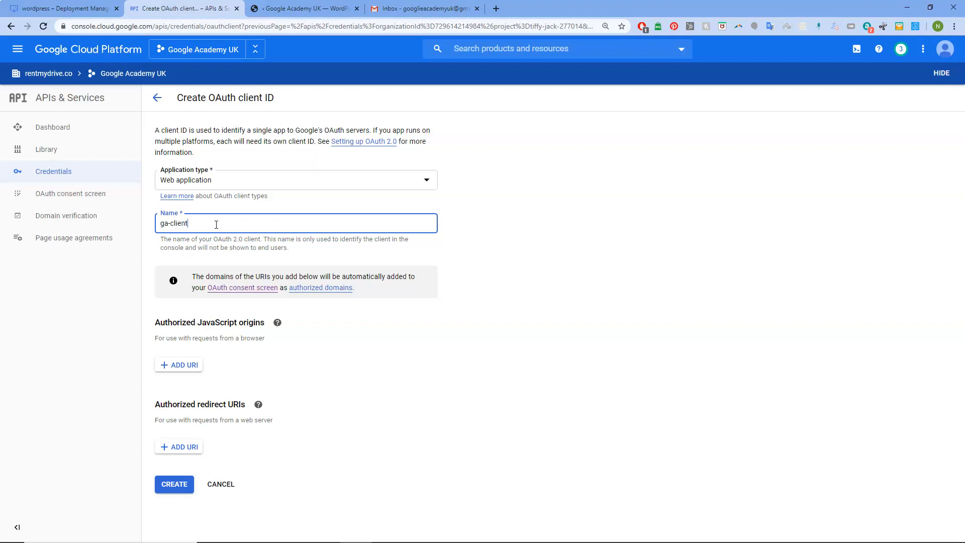
{"action": "left_click", "coordinate": [191, 370]}
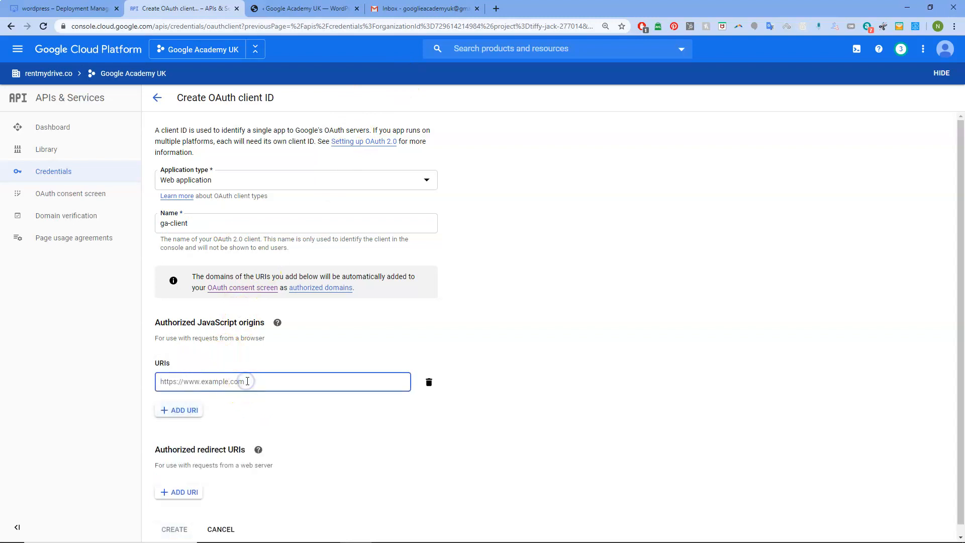
{"action": "type", "text": "https://googleacademy.uk"}
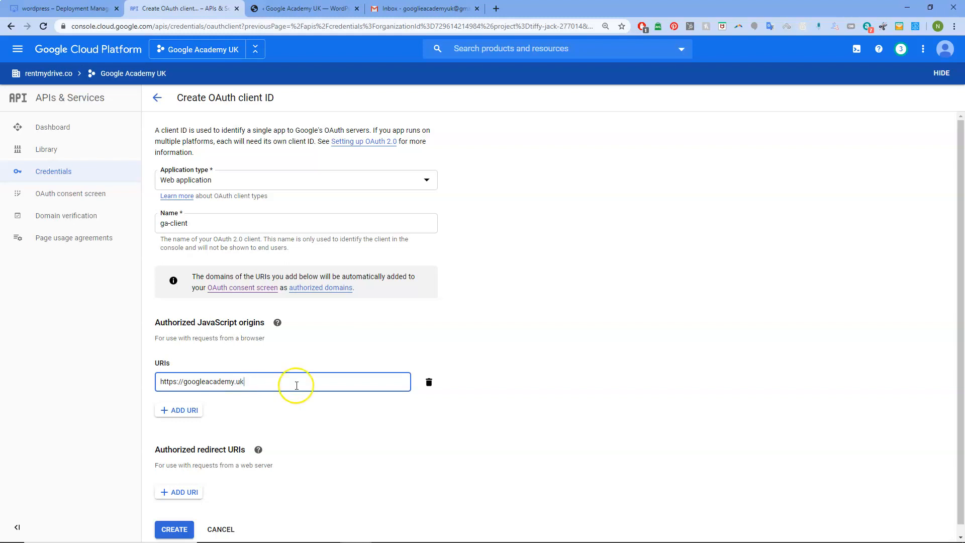
Step: Copy Post SMTP's redirect URI from WordPress into the client's Authorized redirect URIs
{"action": "scroll", "coordinate": [262, 369], "scroll_direction": "down", "scroll_amount": 1}
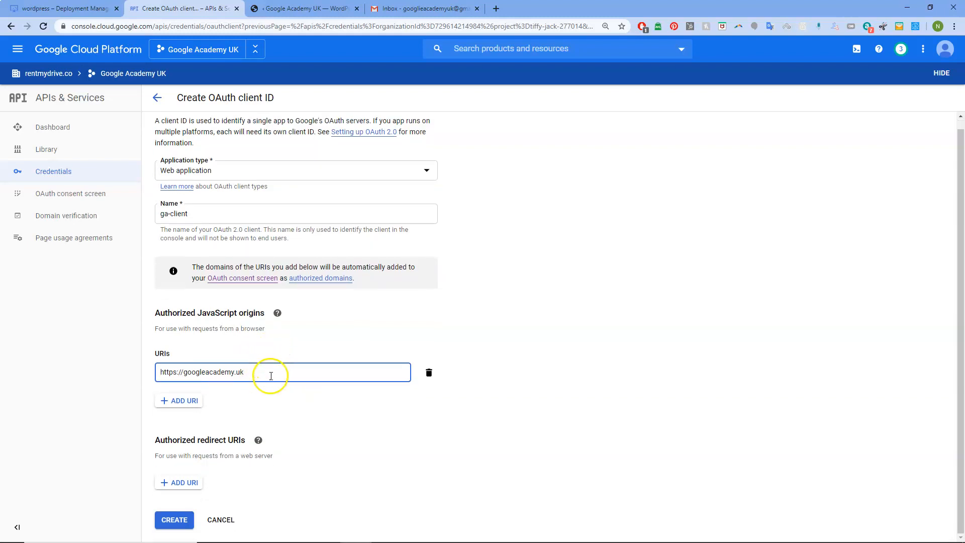
{"action": "left_click", "coordinate": [186, 483]}
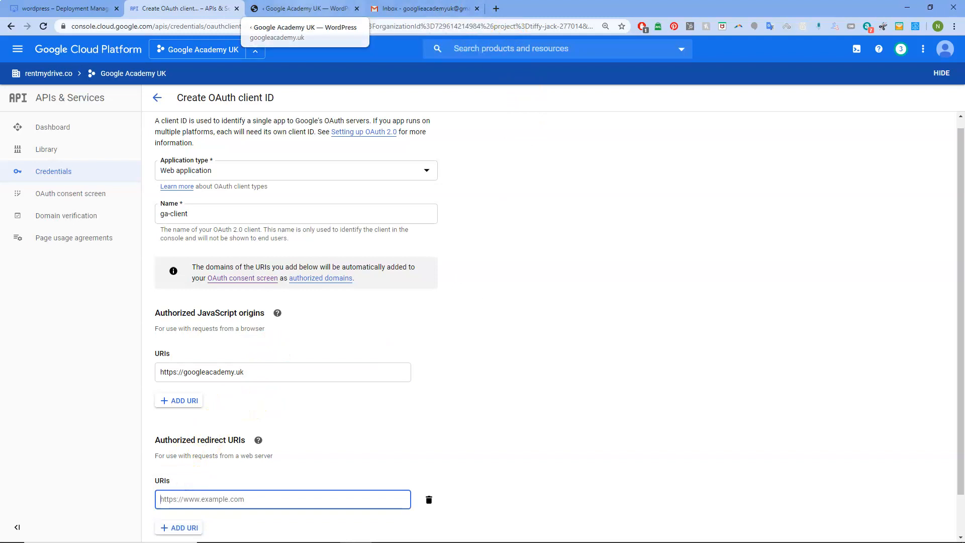
{"action": "left_click", "coordinate": [305, 8]}
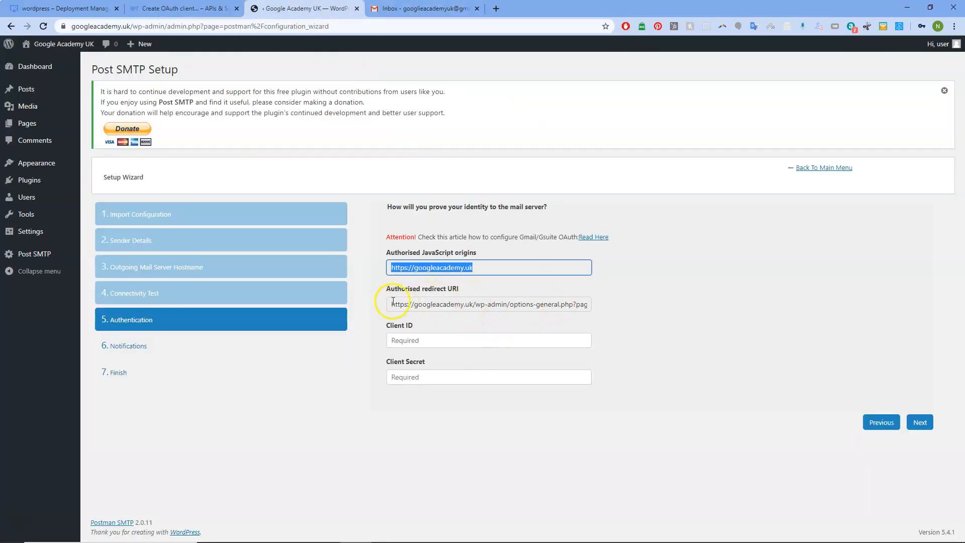
{"action": "left_click_drag", "start_coordinate": [392, 305], "coordinate": [613, 304]}
{"action": "right_click", "coordinate": [555, 300]}
{"action": "left_click", "coordinate": [573, 308]}
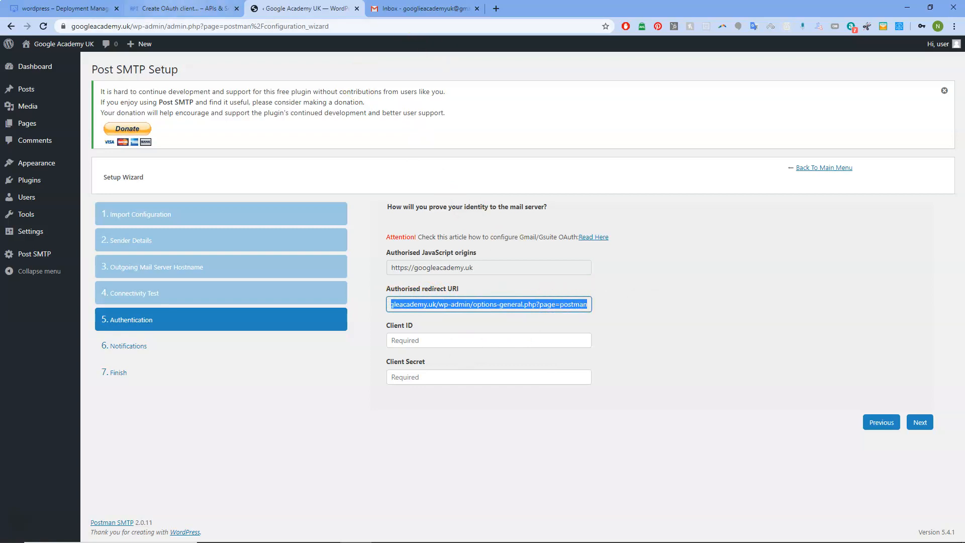
{"action": "left_click", "coordinate": [183, 9]}
{"action": "right_click", "coordinate": [217, 500]}
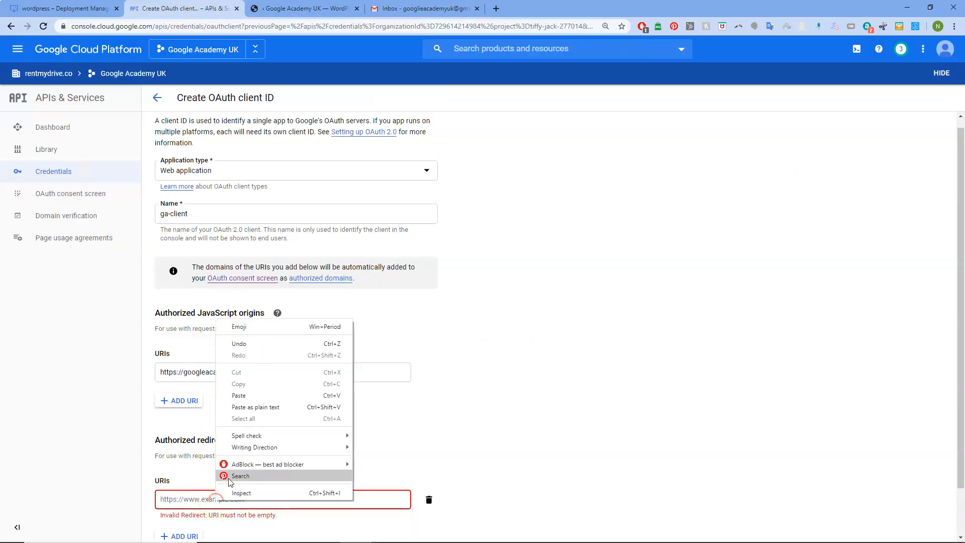
{"action": "left_click", "coordinate": [254, 396]}
{"action": "scroll", "coordinate": [506, 409], "scroll_direction": "down", "scroll_amount": 1}
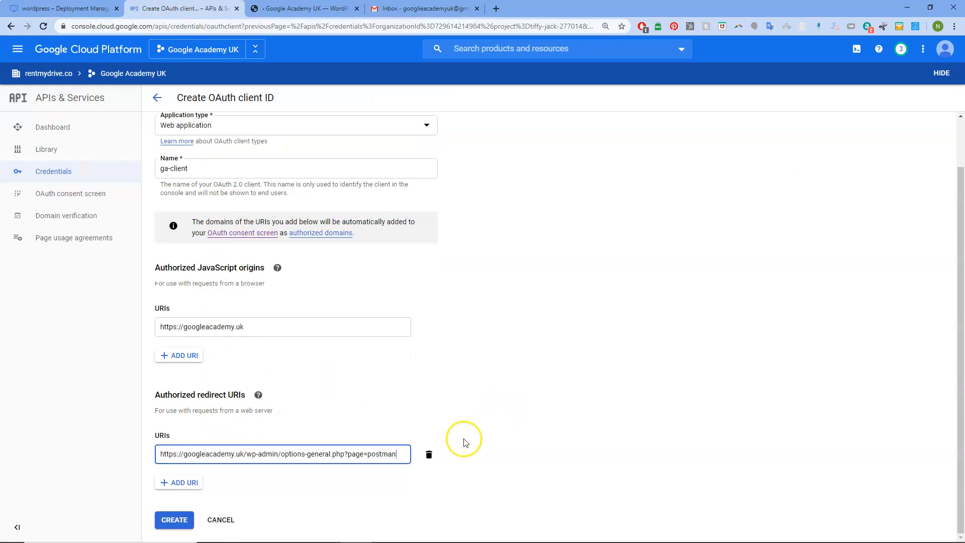
Step: Create the ga-client OAuth client and paste its Client ID into Post SMTP
{"action": "left_click", "coordinate": [187, 524]}
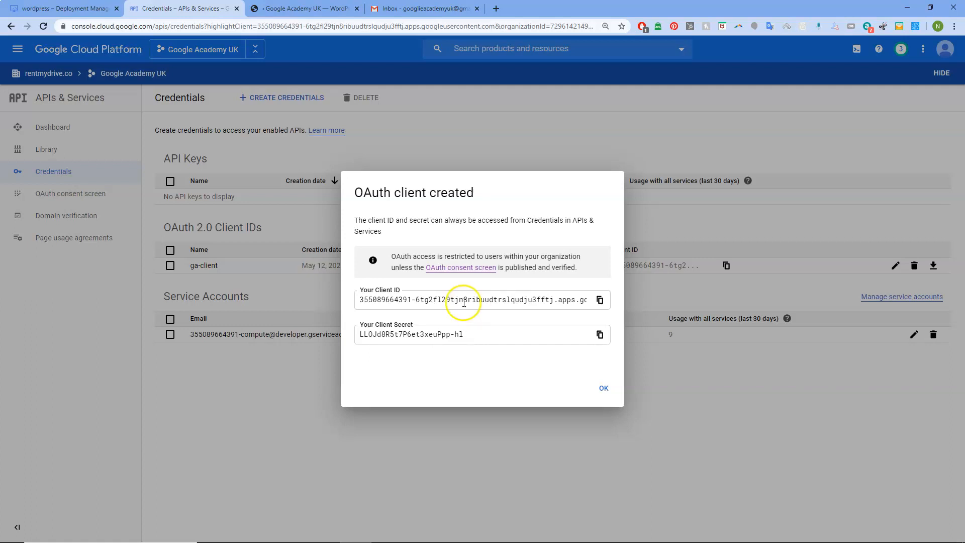
{"action": "left_click", "coordinate": [600, 300]}
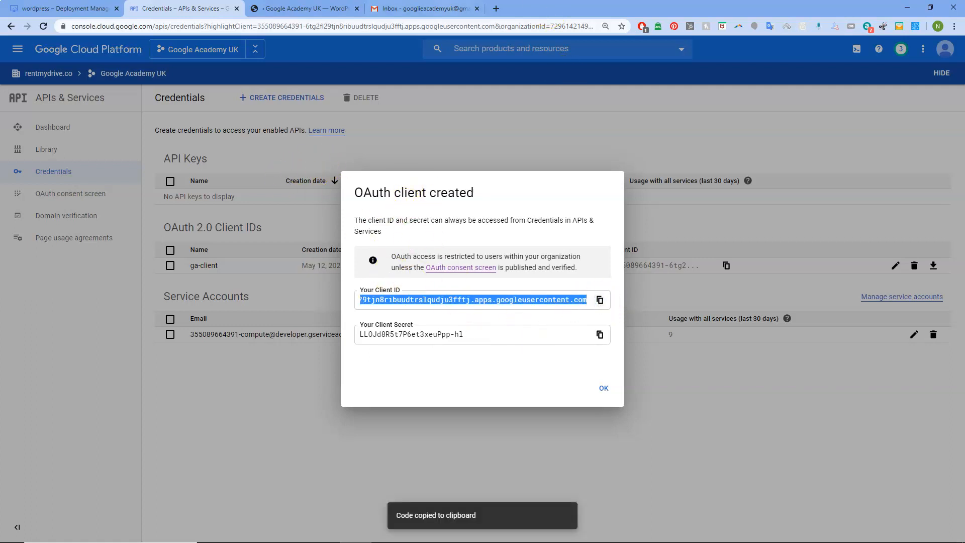
{"action": "key", "text": "ctrl+Tab"}
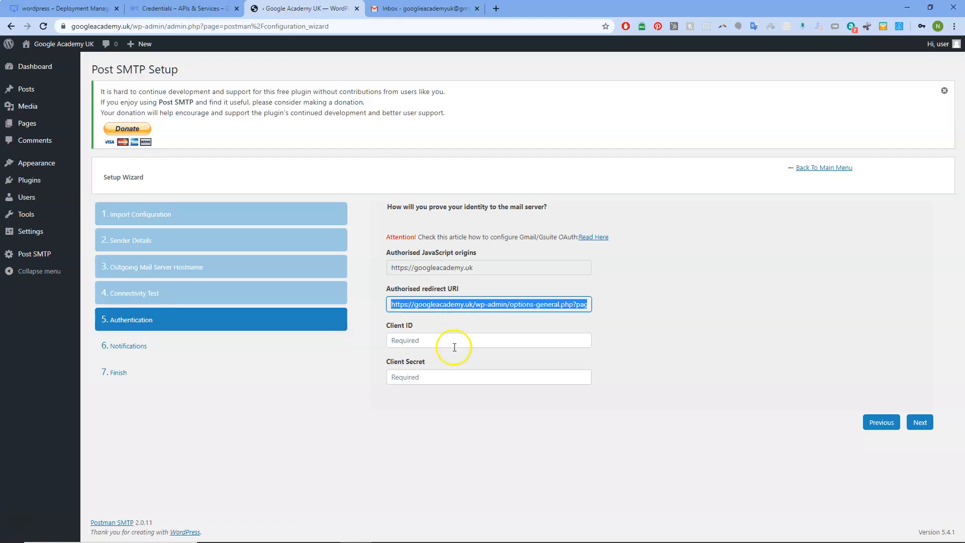
{"action": "left_click", "coordinate": [428, 340]}
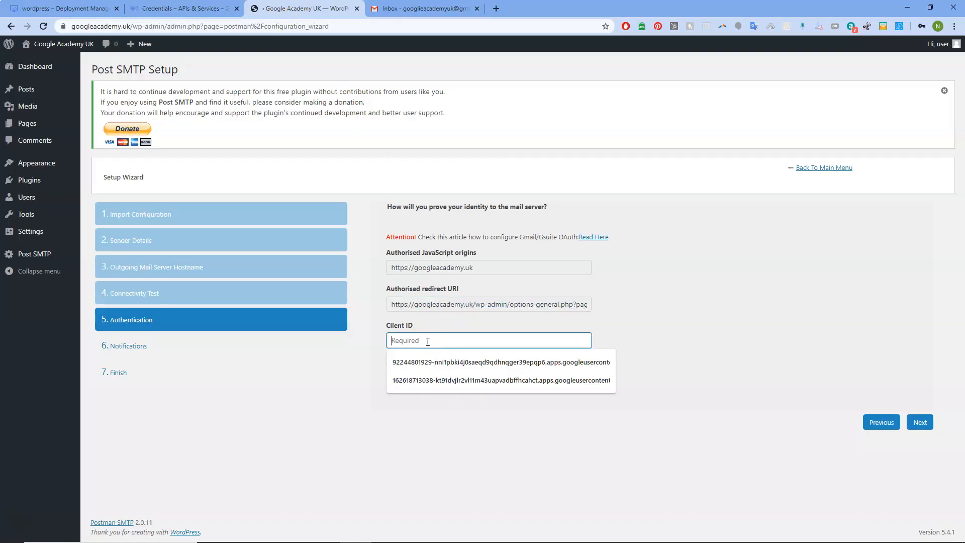
{"action": "key", "text": "ctrl+v"}
Step: Paste the ga-client Client Secret into Post SMTP and continue to the Notifications step
{"action": "left_click", "coordinate": [449, 377]}
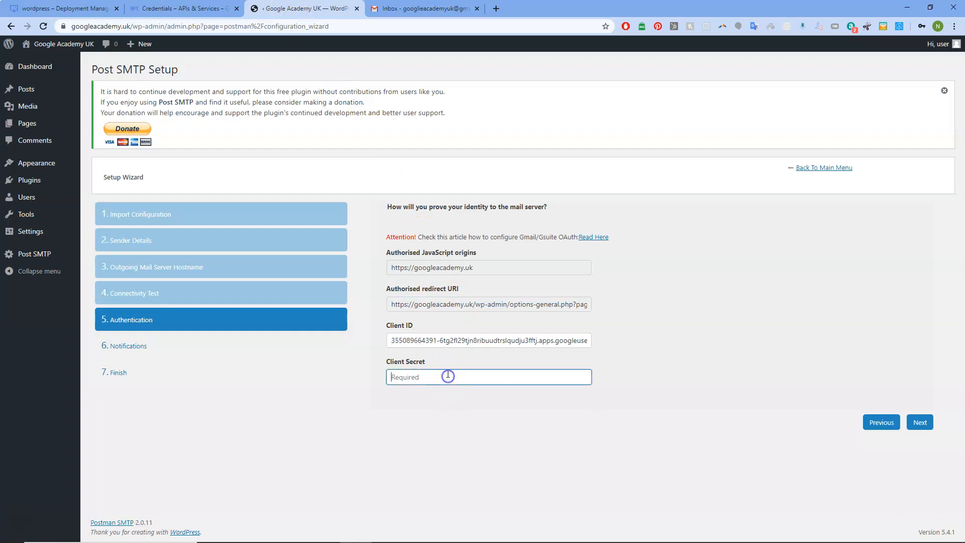
{"action": "left_click", "coordinate": [181, 8]}
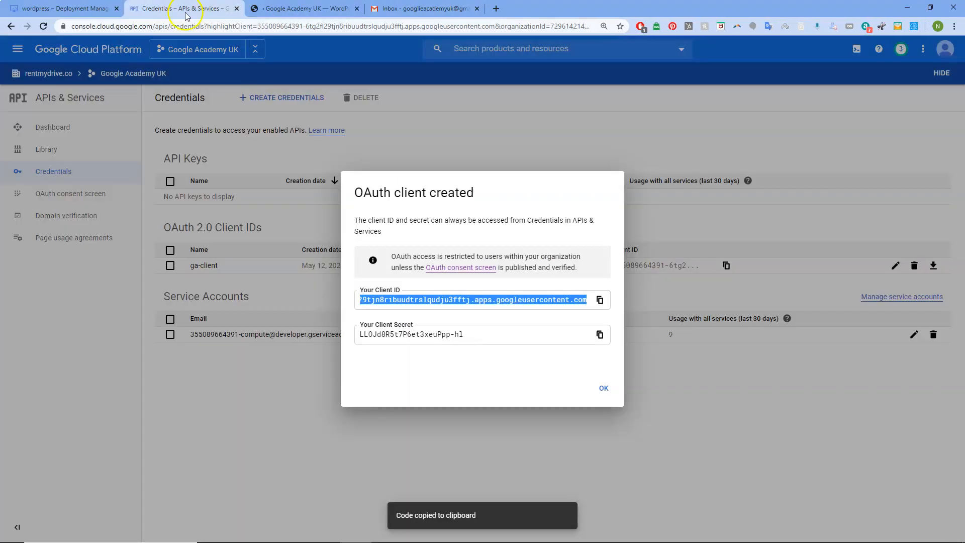
{"action": "left_click", "coordinate": [600, 336]}
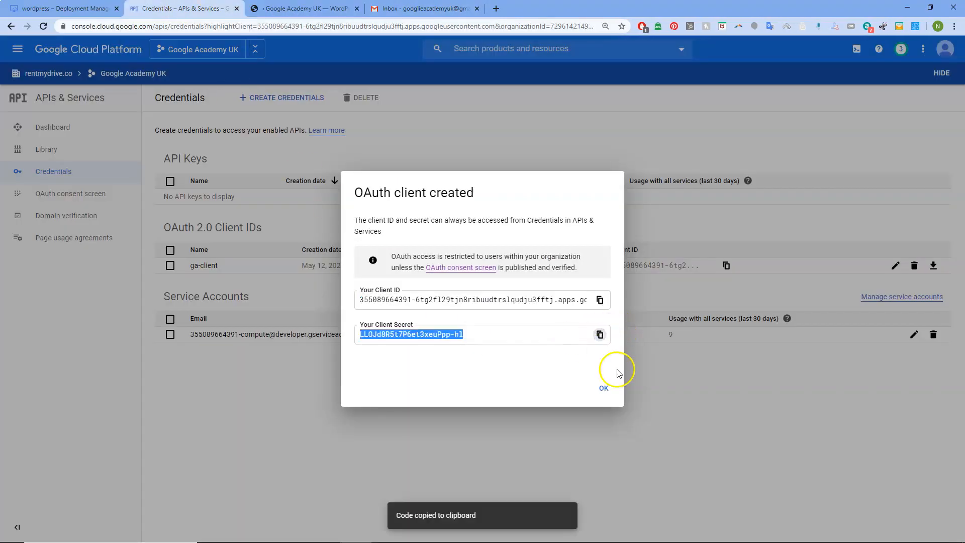
{"action": "left_click", "coordinate": [604, 388]}
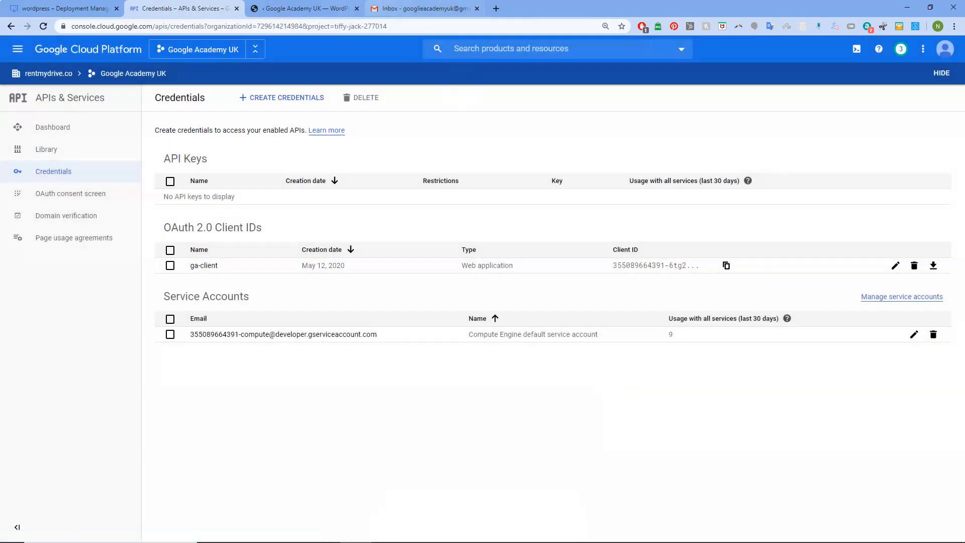
{"action": "left_click", "coordinate": [302, 8]}
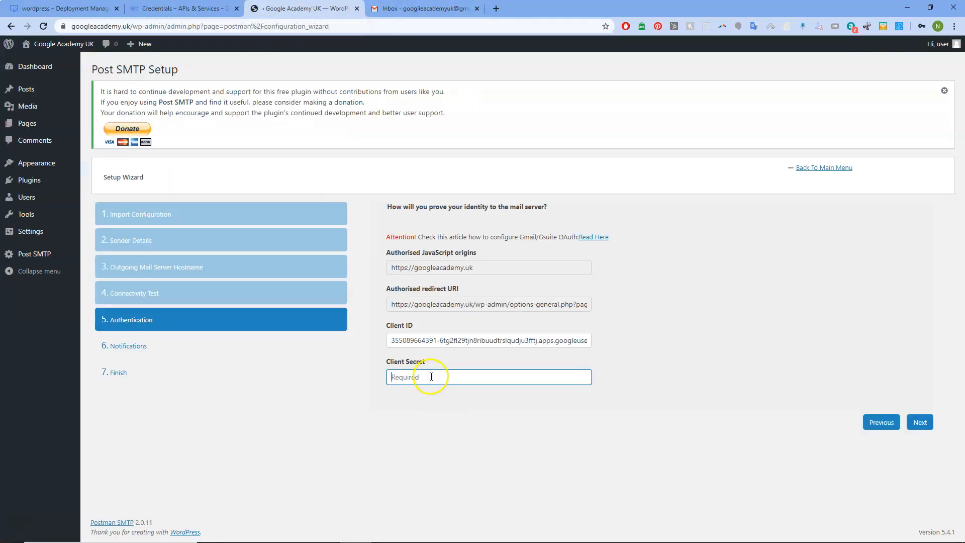
{"action": "key", "text": "ctrl+v"}
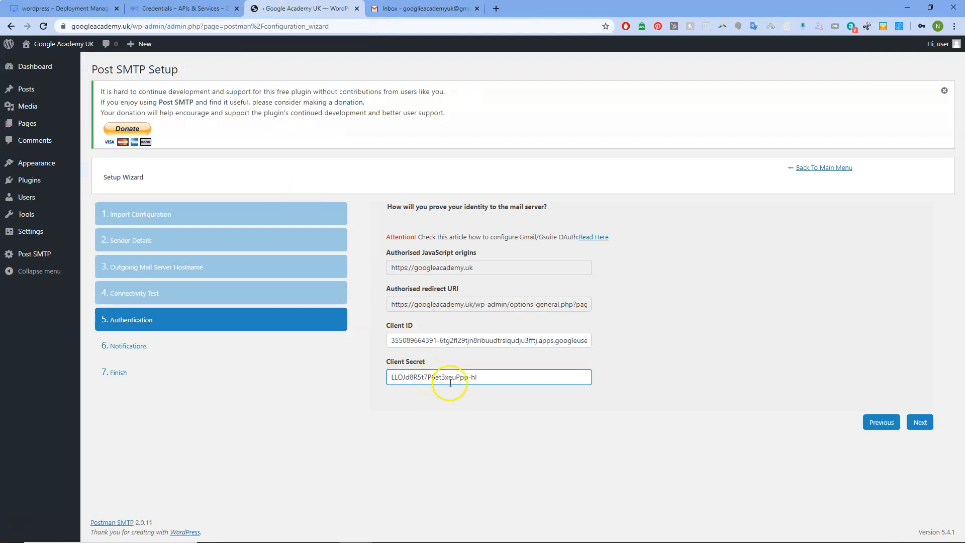
{"action": "left_click", "coordinate": [181, 8]}
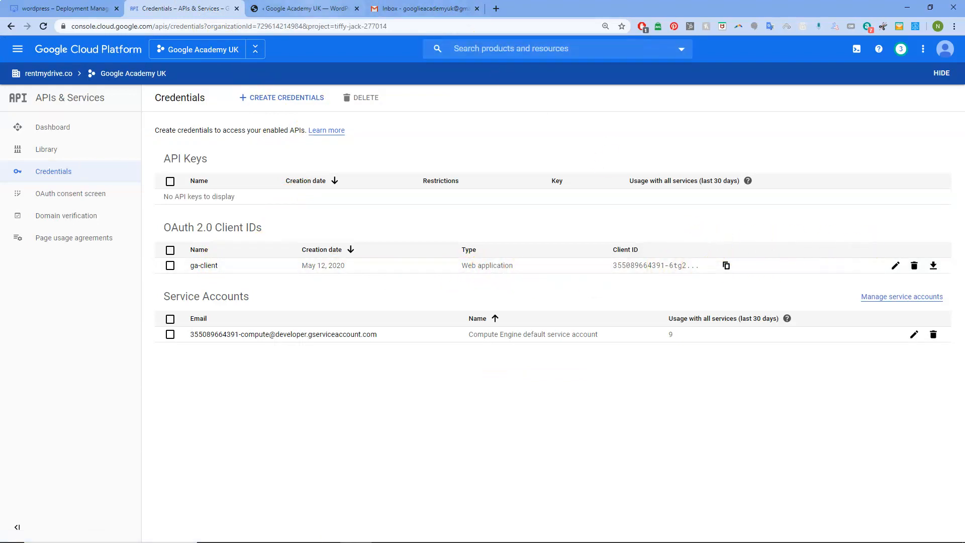
{"action": "left_click", "coordinate": [307, 8]}
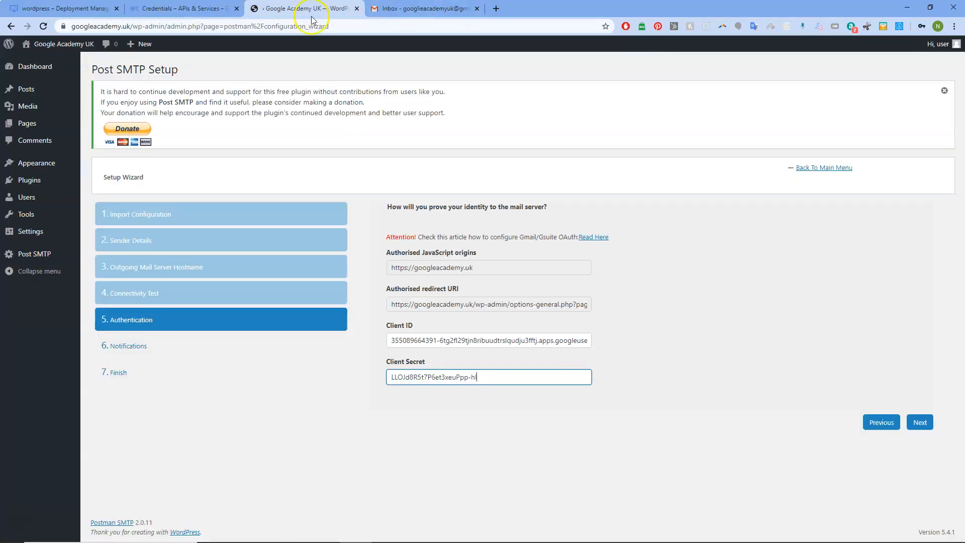
{"action": "left_click", "coordinate": [919, 424]}
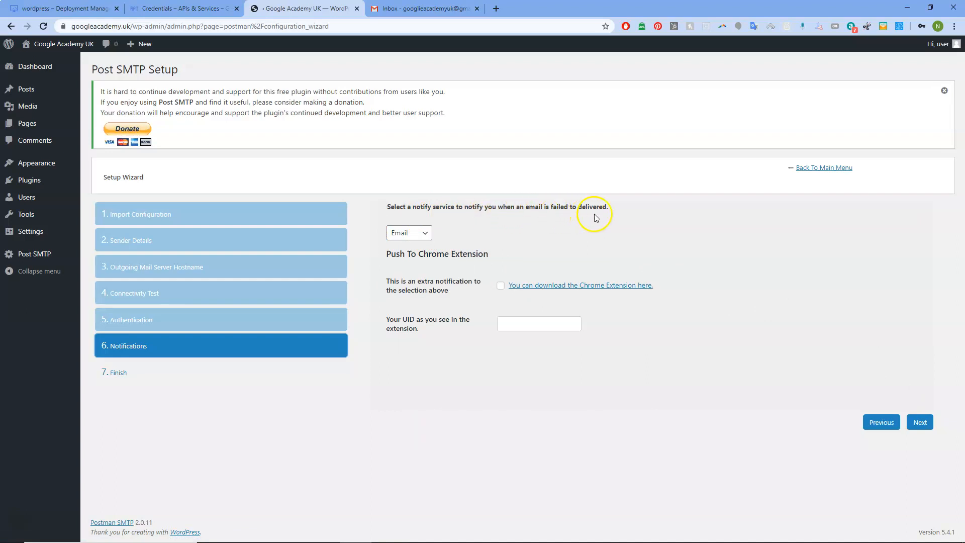
Step: Keep Email as the failure notification service and advance the wizard to the Finish step
{"action": "left_click", "coordinate": [425, 234]}
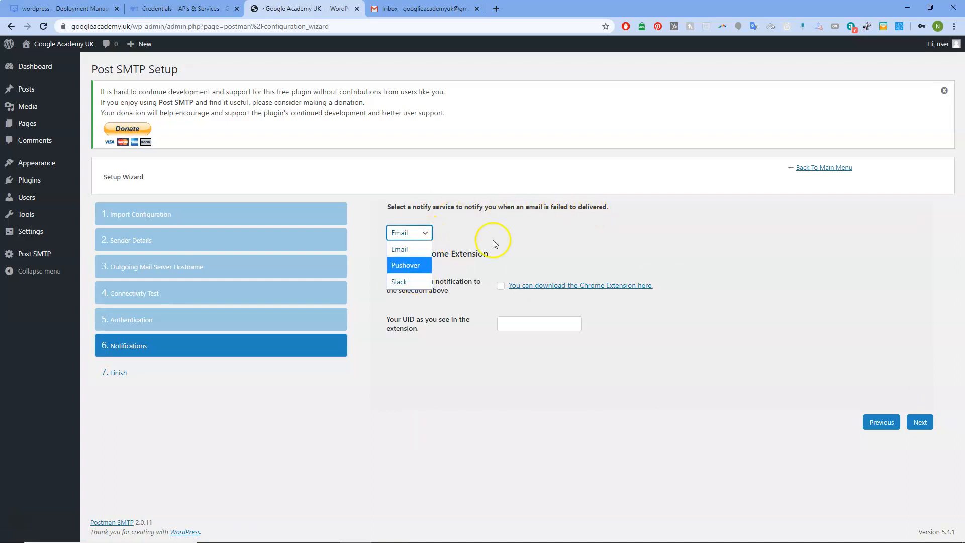
{"action": "left_click", "coordinate": [512, 240]}
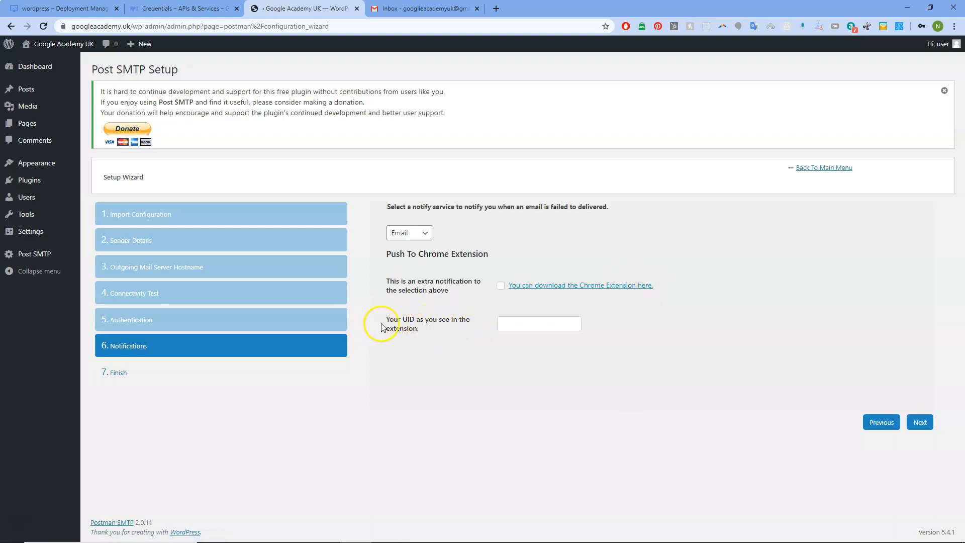
{"action": "left_click", "coordinate": [923, 424]}
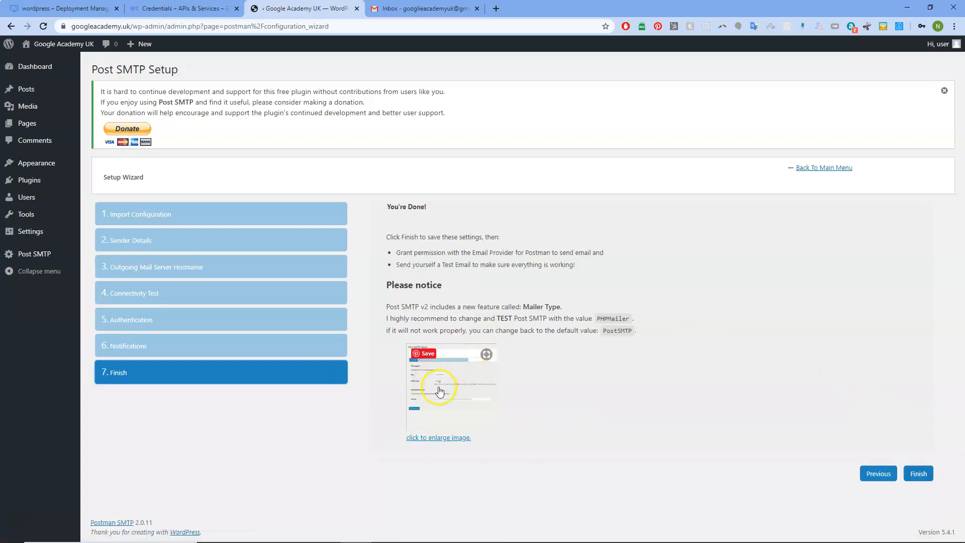
Step: View the enlarged mailer example image, dismiss Chrome's save-password prompts, and finish the wizard
{"action": "left_click", "coordinate": [452, 393]}
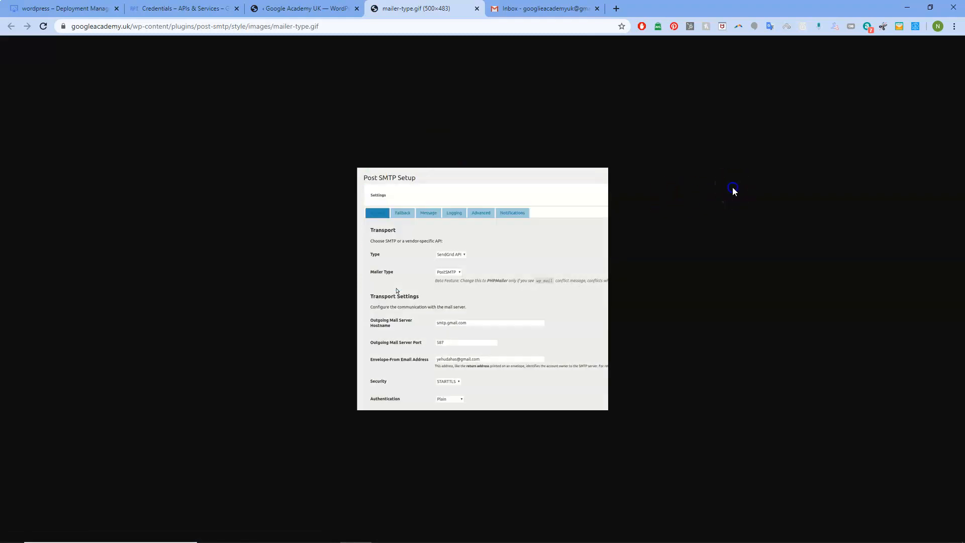
{"action": "left_click", "coordinate": [477, 8]}
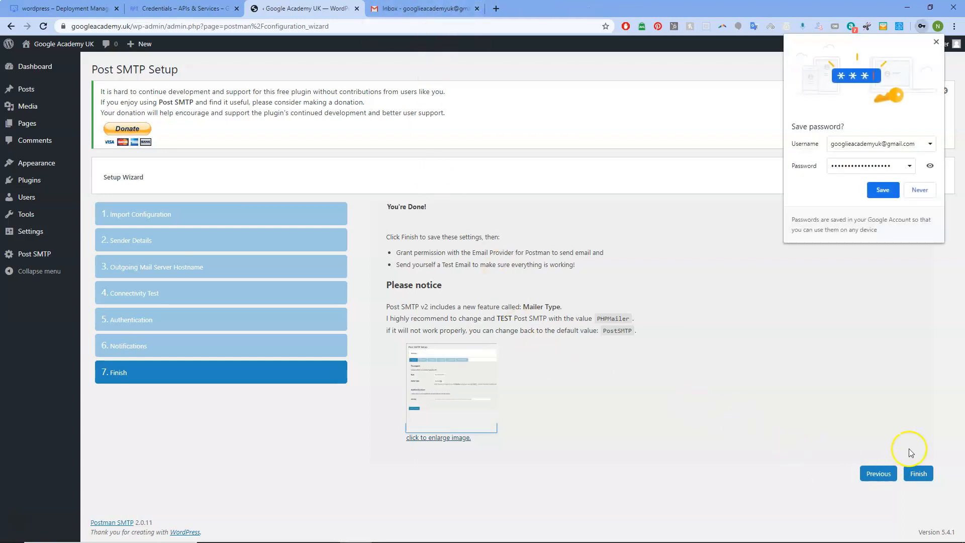
{"action": "left_click", "coordinate": [936, 42]}
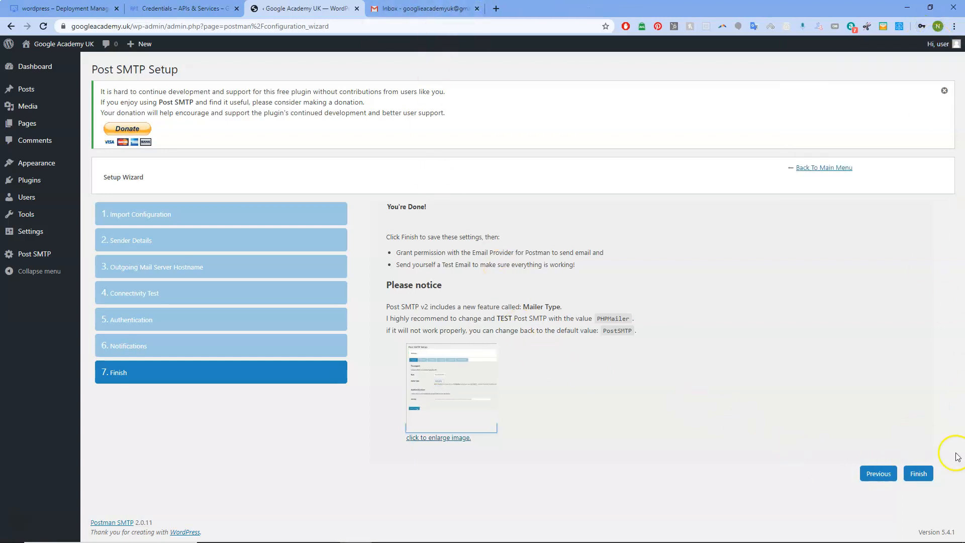
{"action": "left_click", "coordinate": [912, 474]}
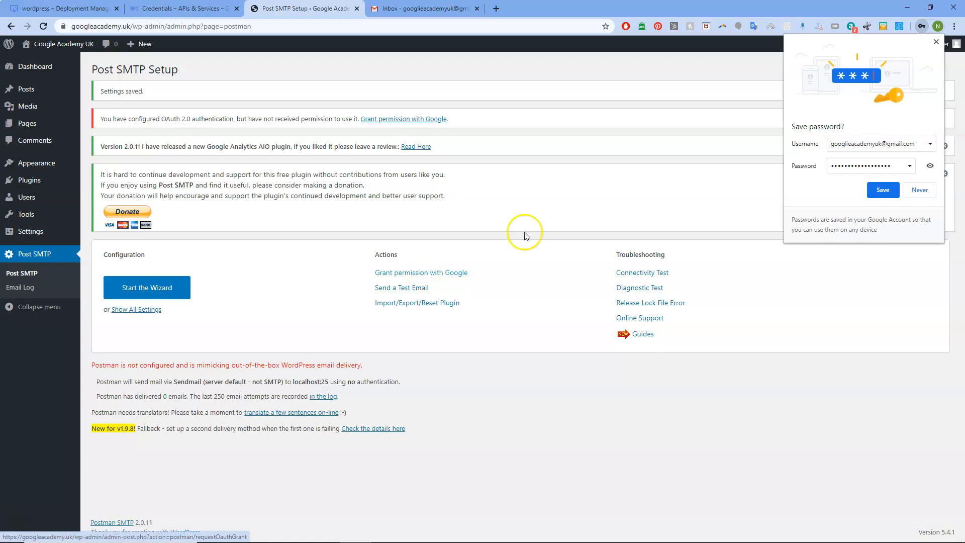
{"action": "left_click", "coordinate": [936, 43]}
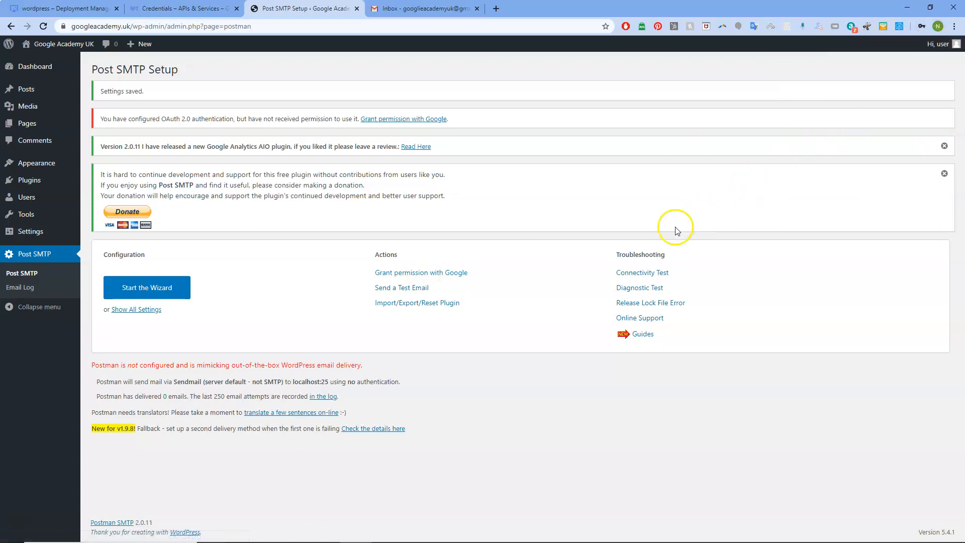
Step: Grant Google permission, proceeding past the unverified googleacademy.uk warning, and allow Gmail access
{"action": "left_click", "coordinate": [428, 274]}
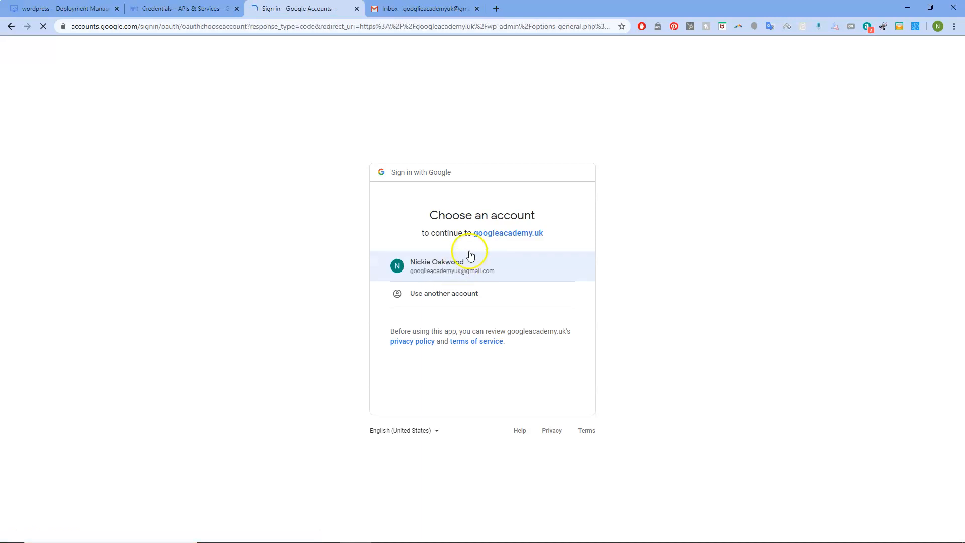
{"action": "left_click", "coordinate": [447, 268]}
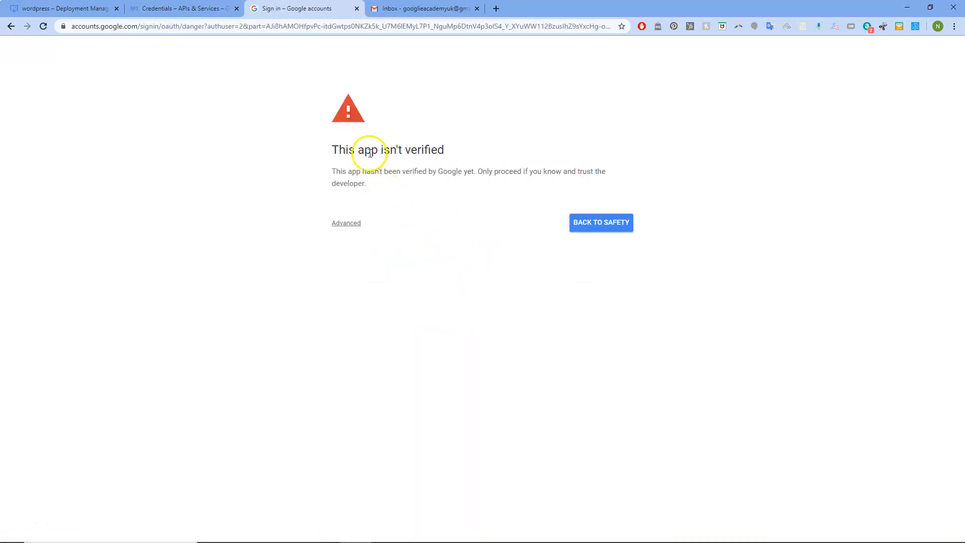
{"action": "left_click", "coordinate": [349, 223]}
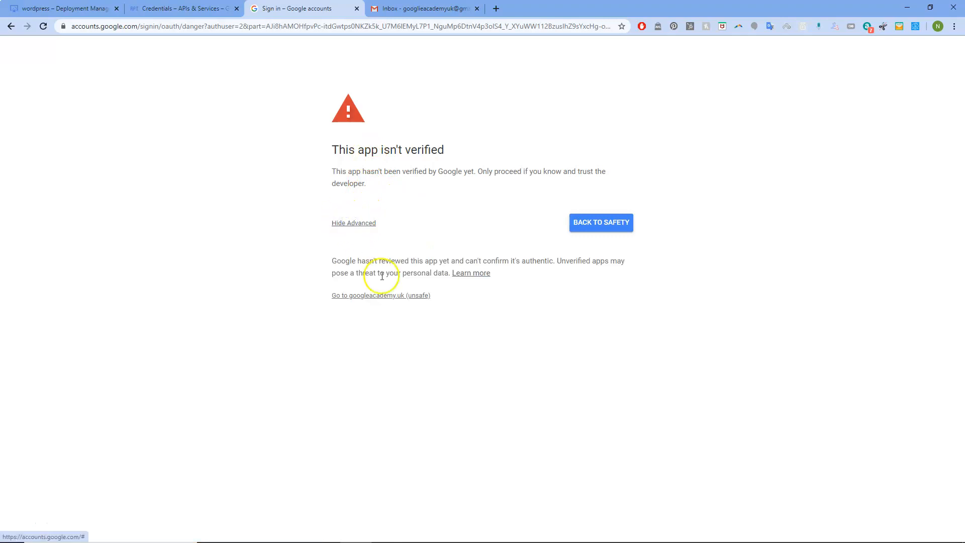
{"action": "left_click", "coordinate": [390, 298]}
{"action": "left_click", "coordinate": [390, 300]}
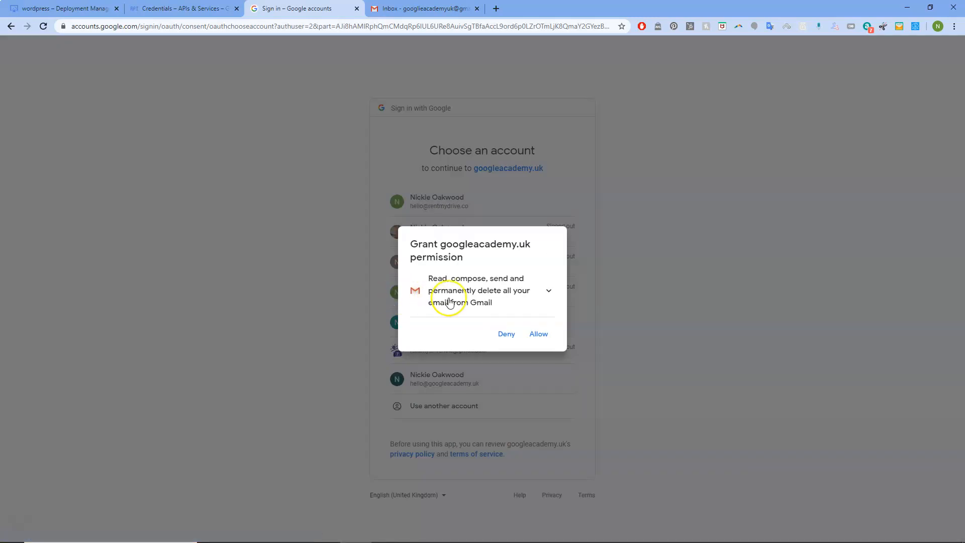
{"action": "left_click", "coordinate": [538, 335]}
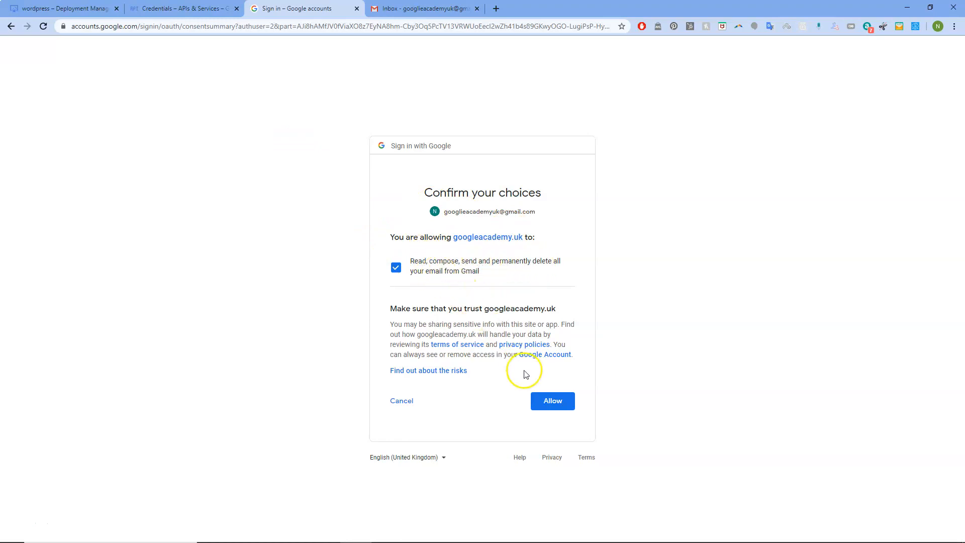
{"action": "left_click", "coordinate": [552, 401]}
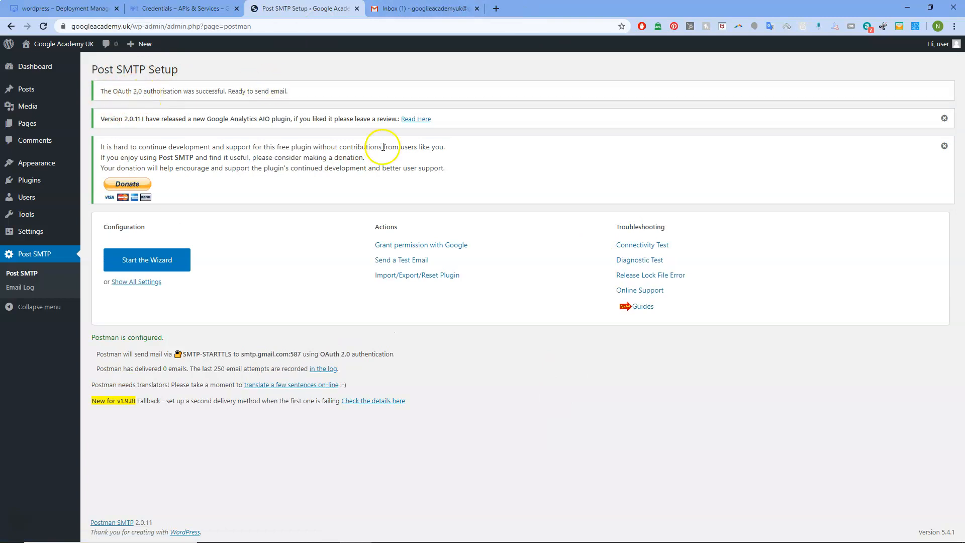
Step: Send a Post SMTP test email to the site's Gmail address and finish the test wizard
{"action": "left_click", "coordinate": [415, 261]}
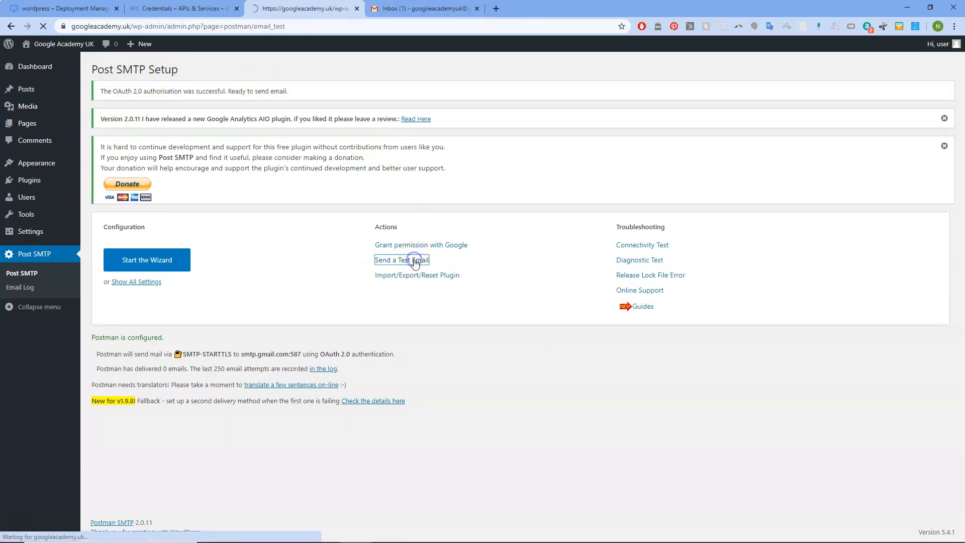
{"action": "left_click", "coordinate": [418, 198]}
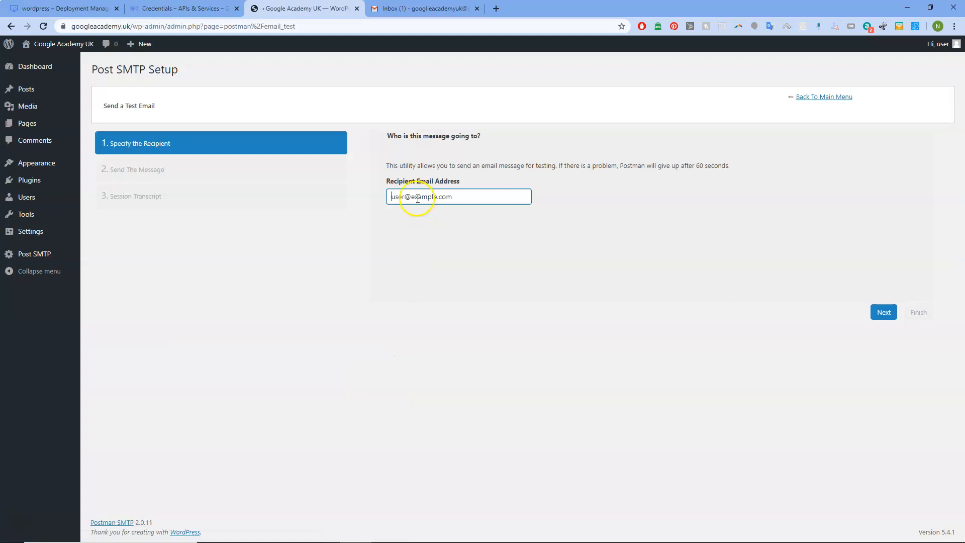
{"action": "left_click", "coordinate": [420, 8]}
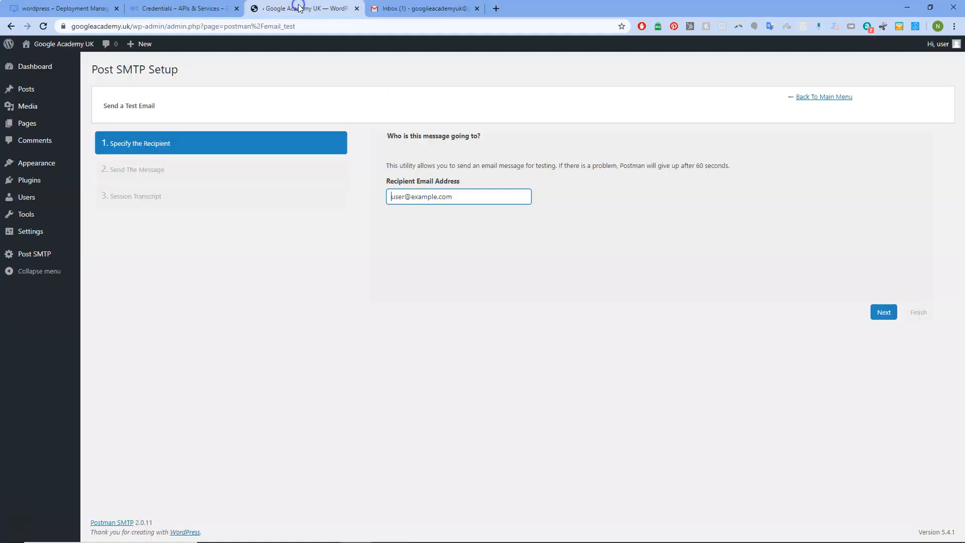
{"action": "left_click", "coordinate": [299, 8]}
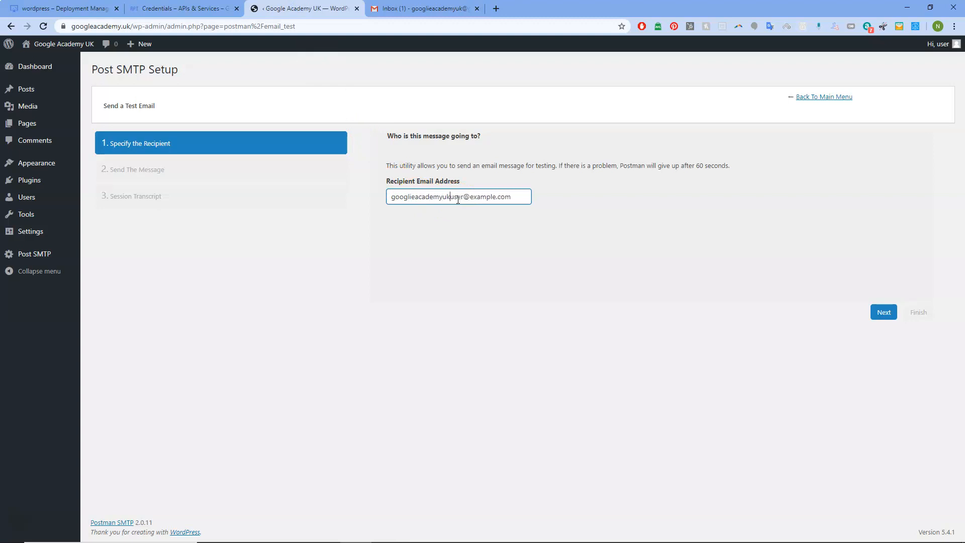
{"action": "type", "text": "@gmail.com"}
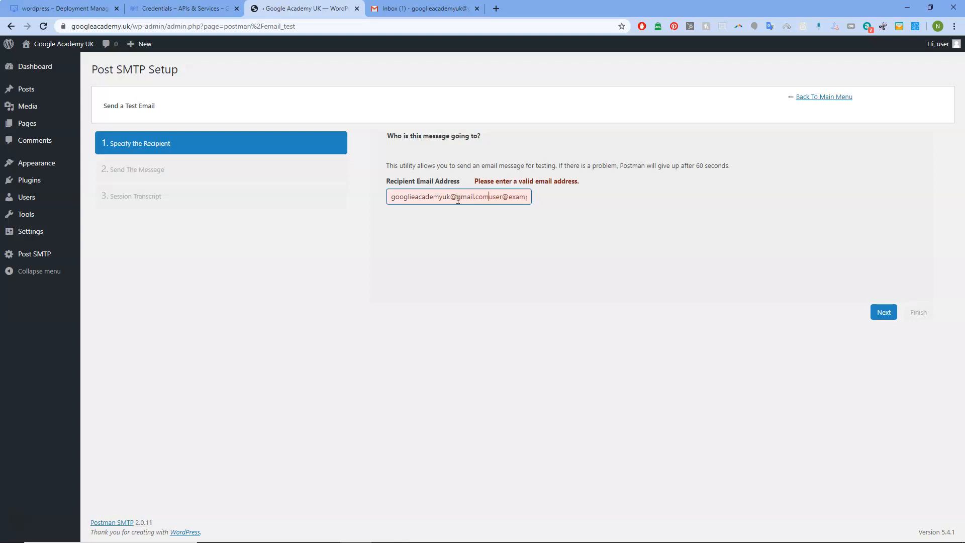
{"action": "left_click_drag", "start_coordinate": [493, 197], "coordinate": [563, 202]}
{"action": "key", "text": "BackSpace"}
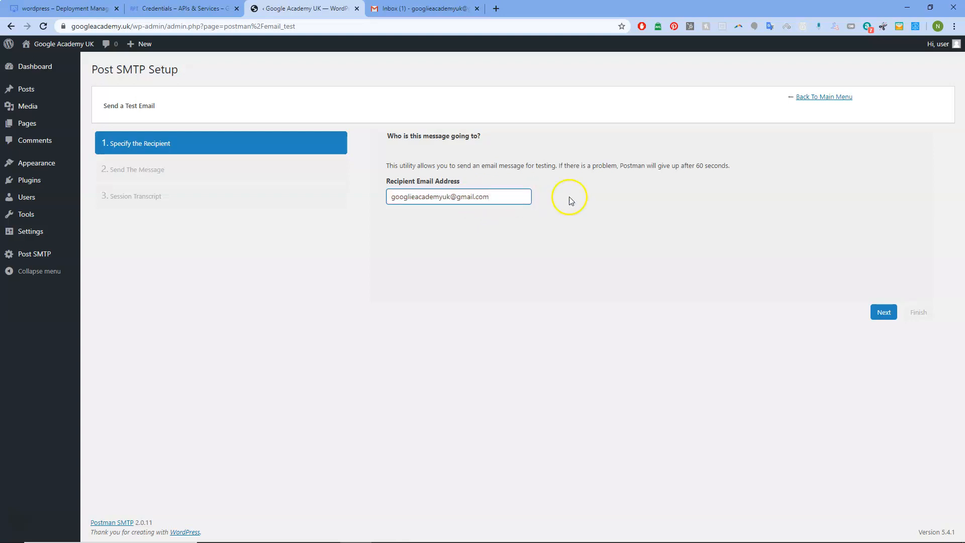
{"action": "left_click", "coordinate": [883, 313]}
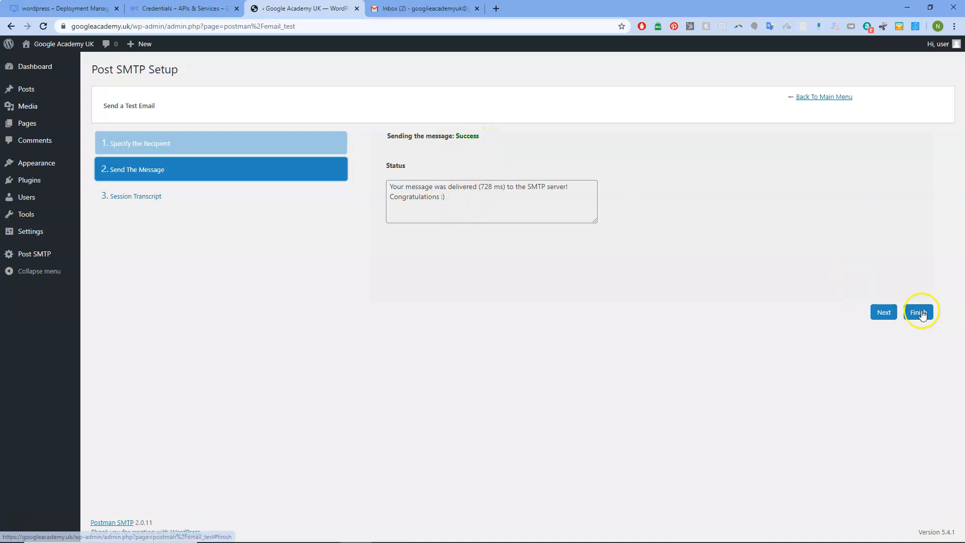
{"action": "left_click", "coordinate": [918, 313]}
Step: Open the Postman SMTP Test email in the Gmail inbox, then return to Post SMTP
{"action": "left_click", "coordinate": [425, 9]}
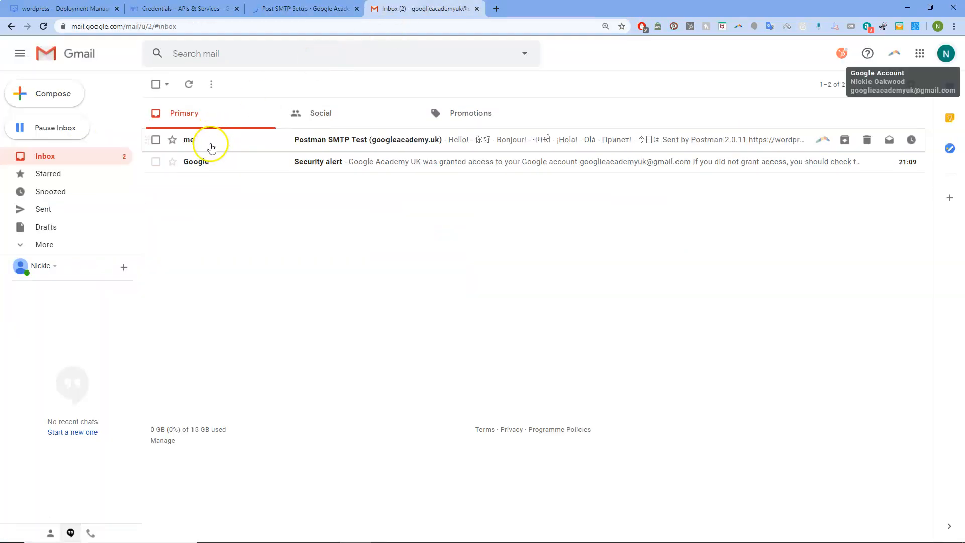
{"action": "left_click", "coordinate": [322, 141]}
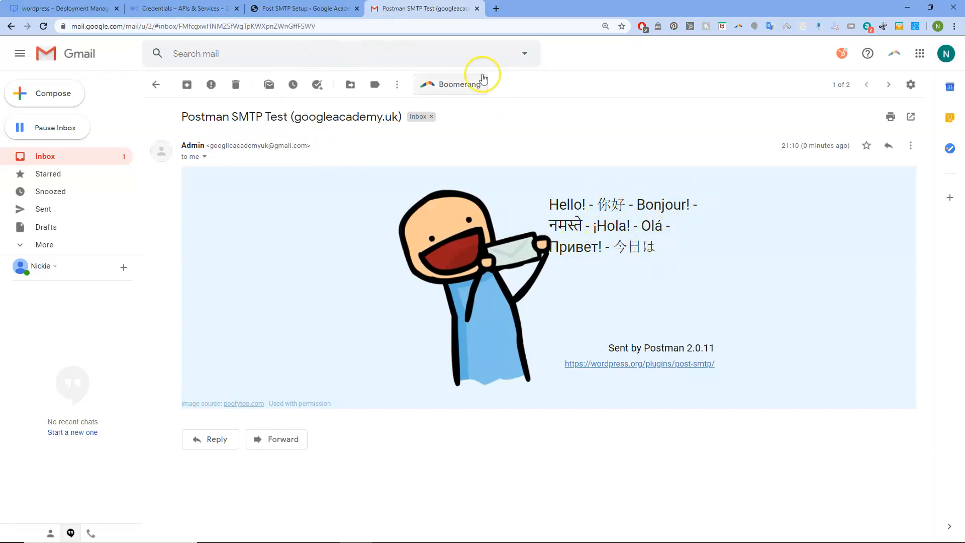
{"action": "left_click", "coordinate": [289, 7]}
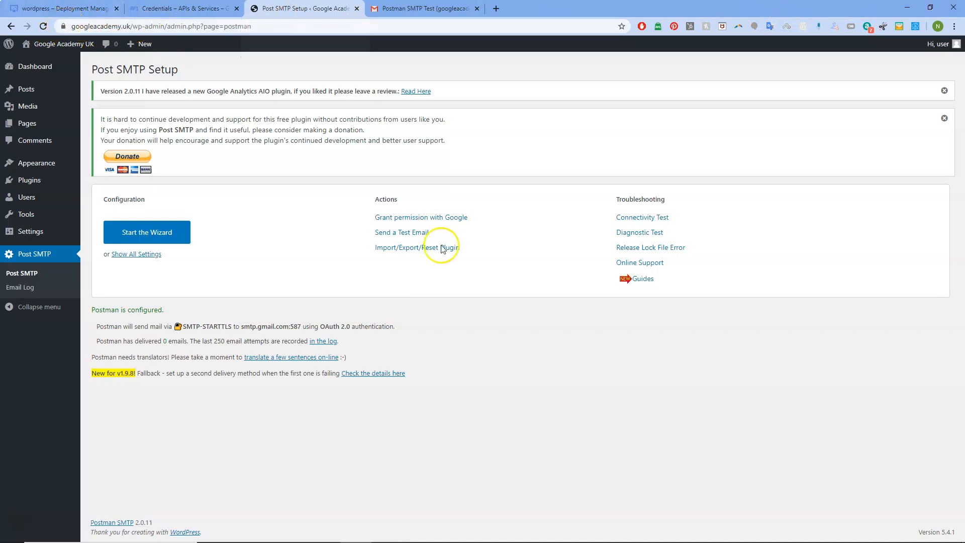
Step: Bring the FileZilla window showing the server's WordPress htdocs folder to the front
{"action": "mouse_move", "coordinate": [737, 536]}
{"action": "left_click", "coordinate": [778, 533]}
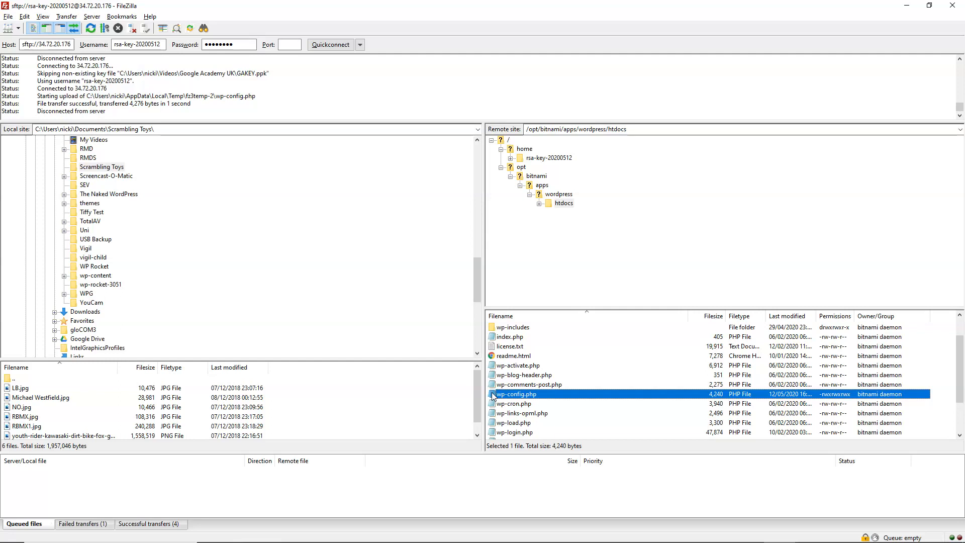
Step: Minimize FileZilla to return to the browser
{"action": "left_click", "coordinate": [907, 6]}
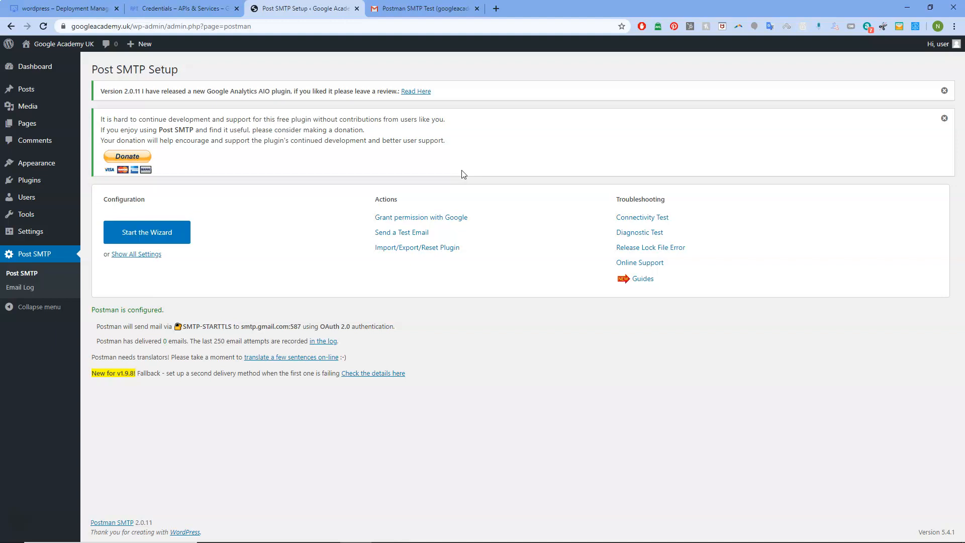
{"action": "mouse_move", "coordinate": [704, 536]}
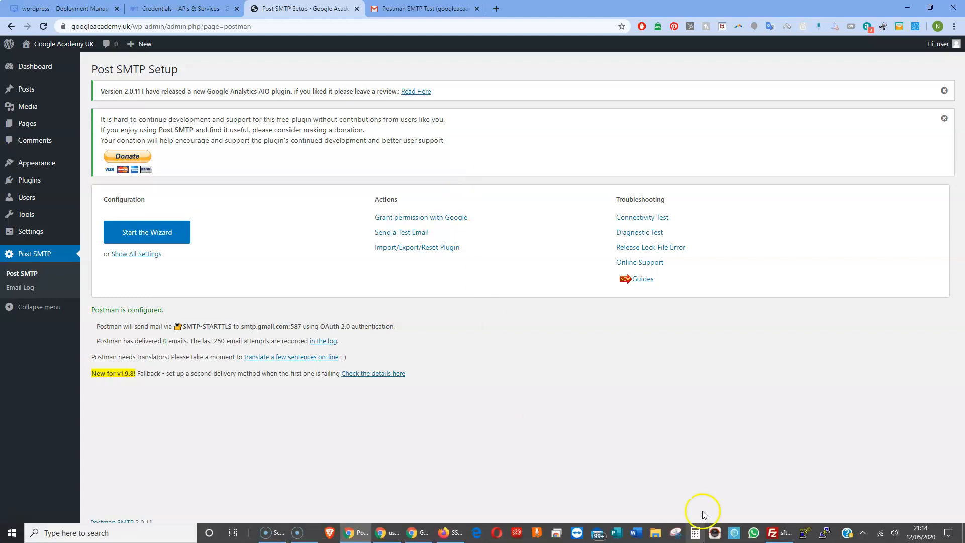